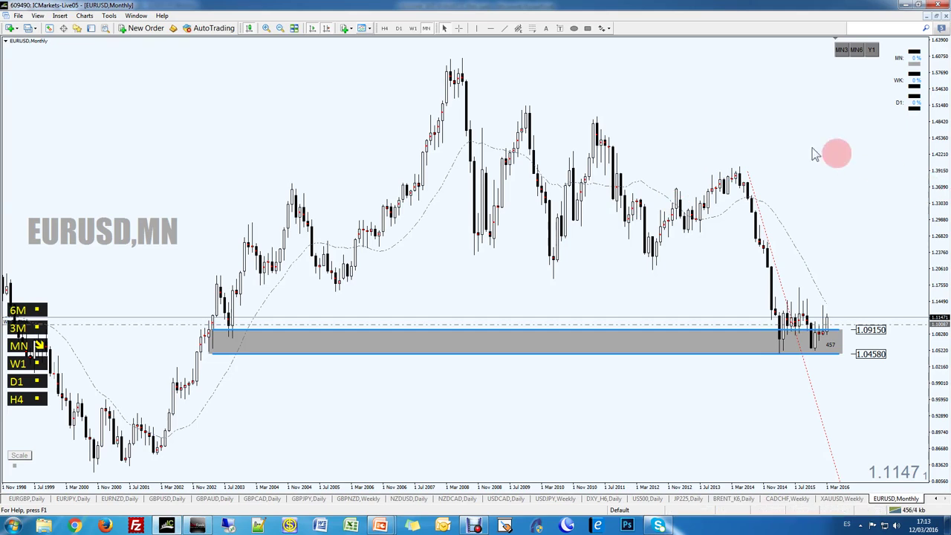
Add a text object reading "MN WK D1" in black Arial size 50 and place it above the 2012–2014 candles
click(638, 119)
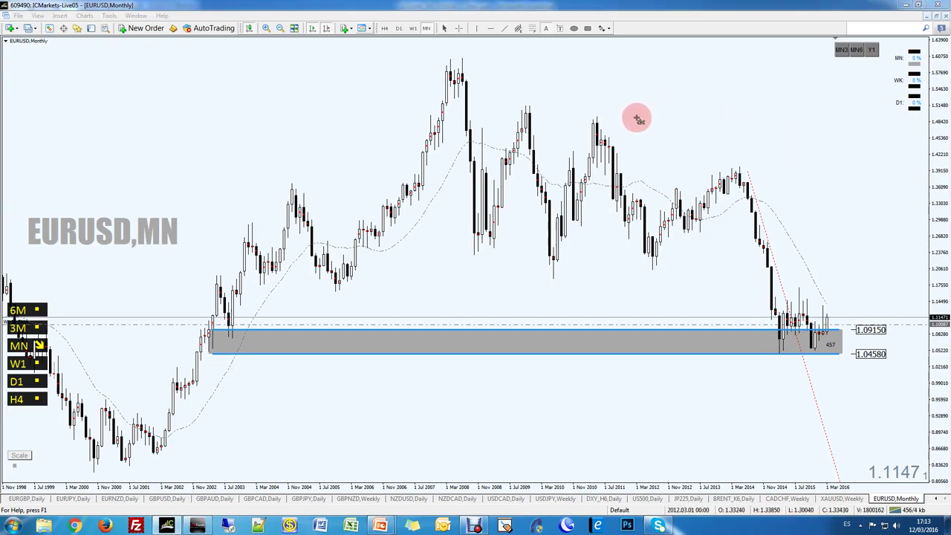
click(506, 268)
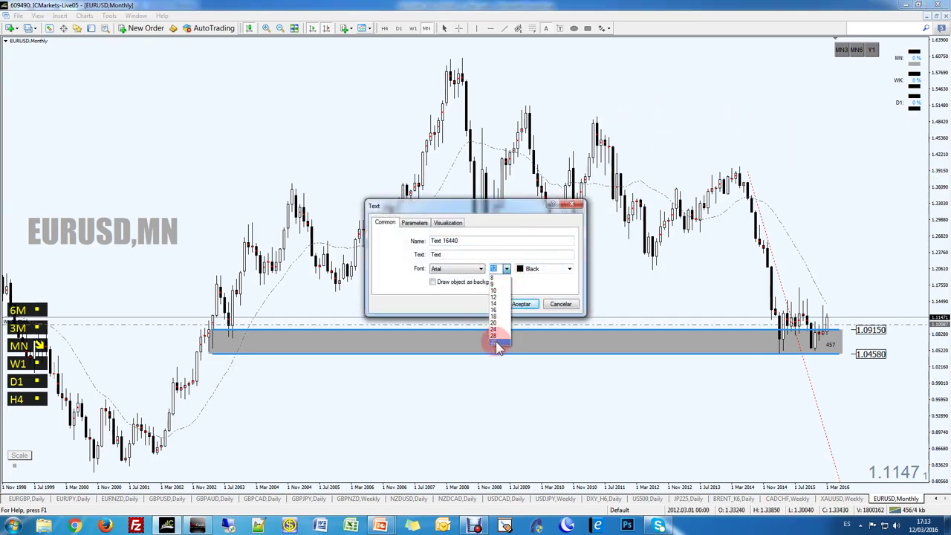
click(496, 343)
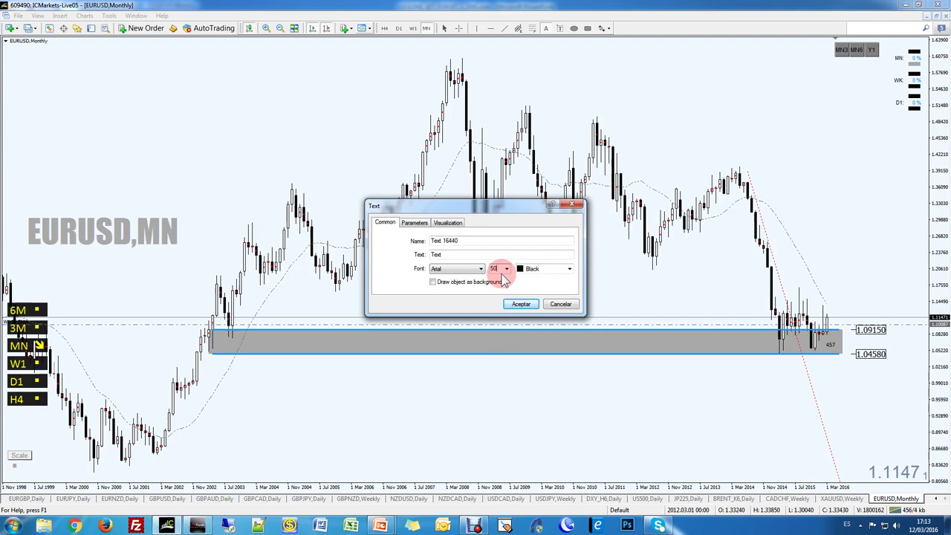
double_click(461, 254)
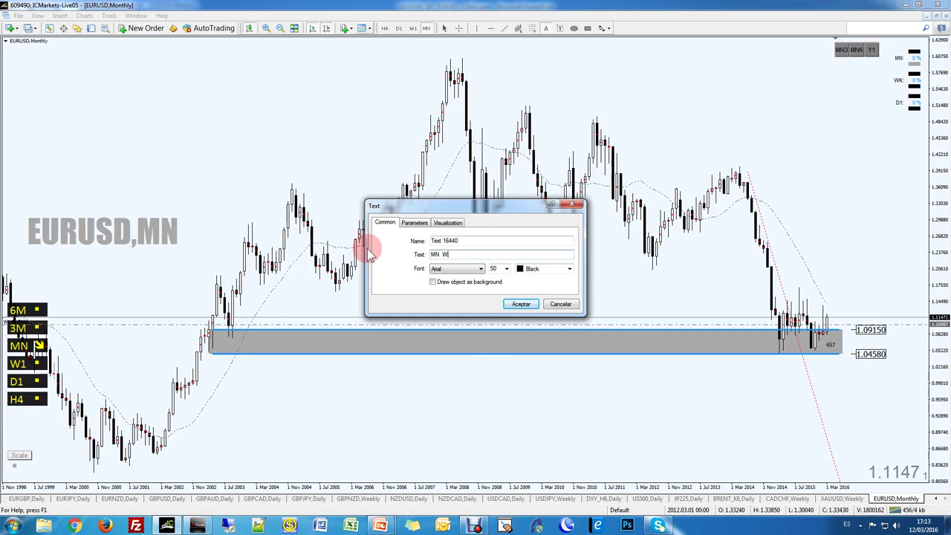
text(MN  WK   D1)
key(Return)
double_click(645, 150)
drag(663, 139, 665, 74)
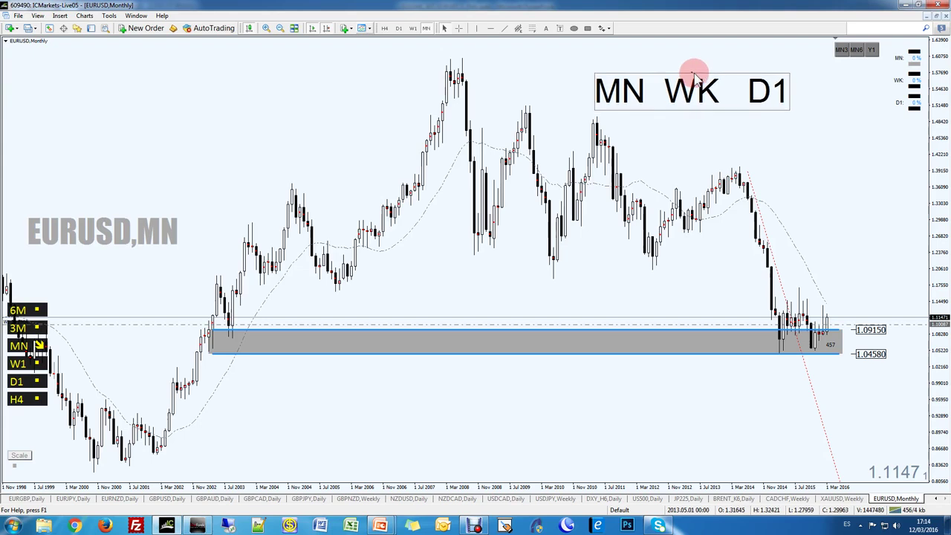
Leave the properties of the "MN WK D1" text object without changes and delete the object from the chart
double_click(711, 96)
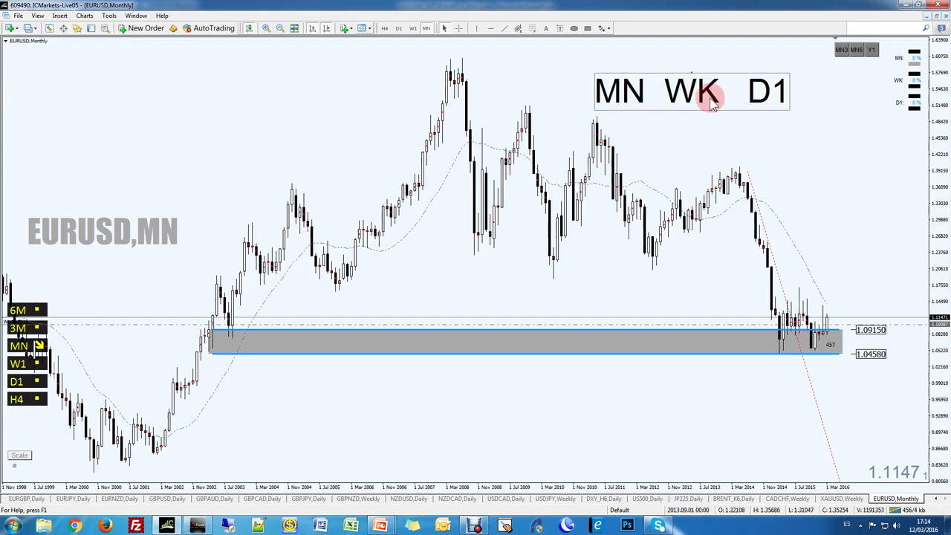
double_click(713, 98)
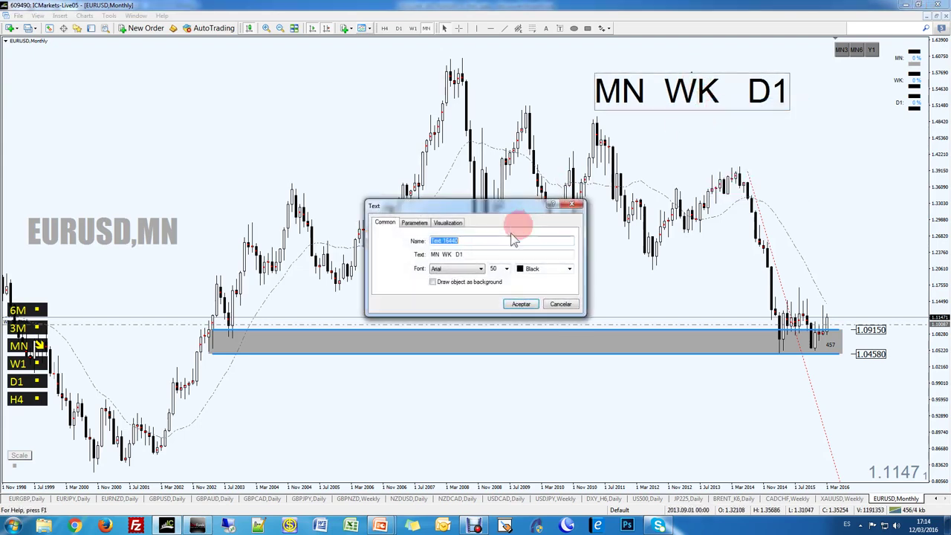
click(560, 304)
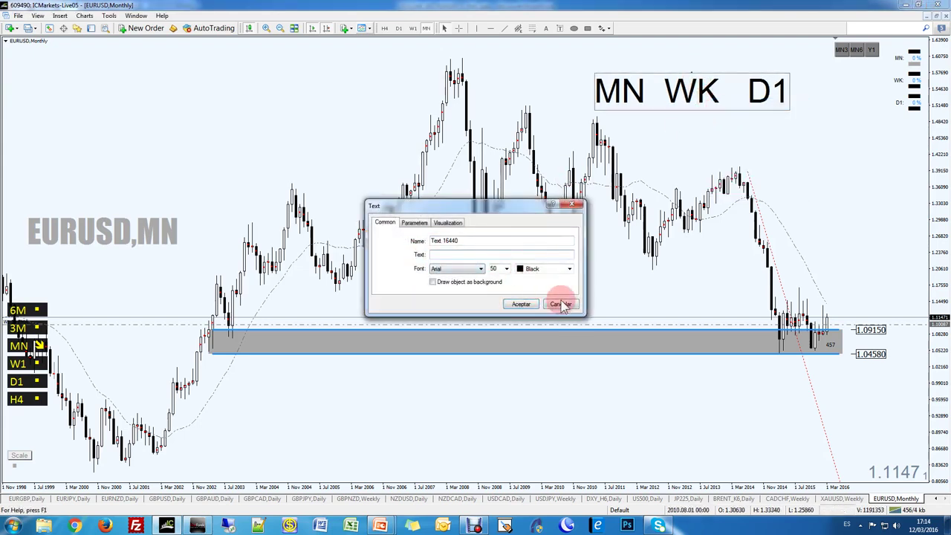
key(Delete)
Add a gray text label reading "MN WK D1" in Arial size 50 in the empty area above the candles
click(626, 81)
key(Tab)
text(MN  WK   D1)
drag(500, 271, 493, 269)
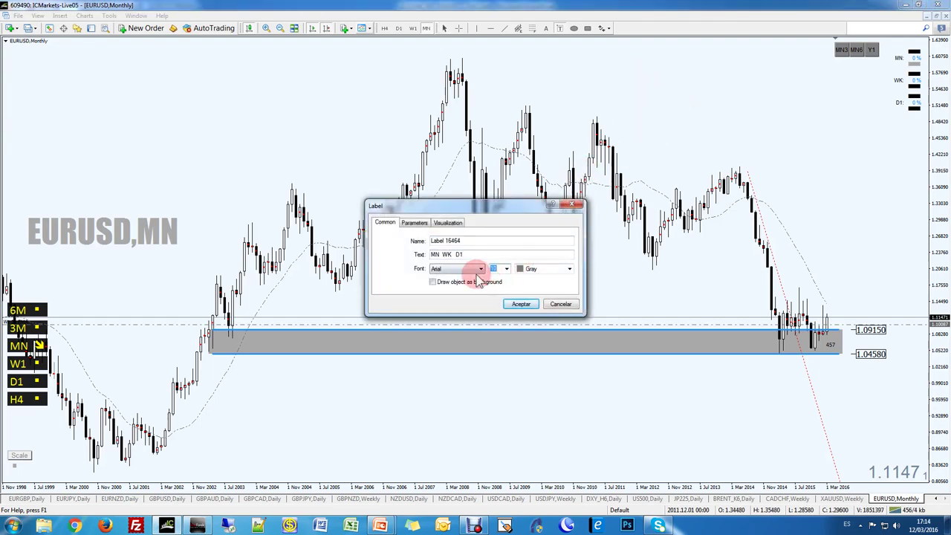
text(50)
key(Return)
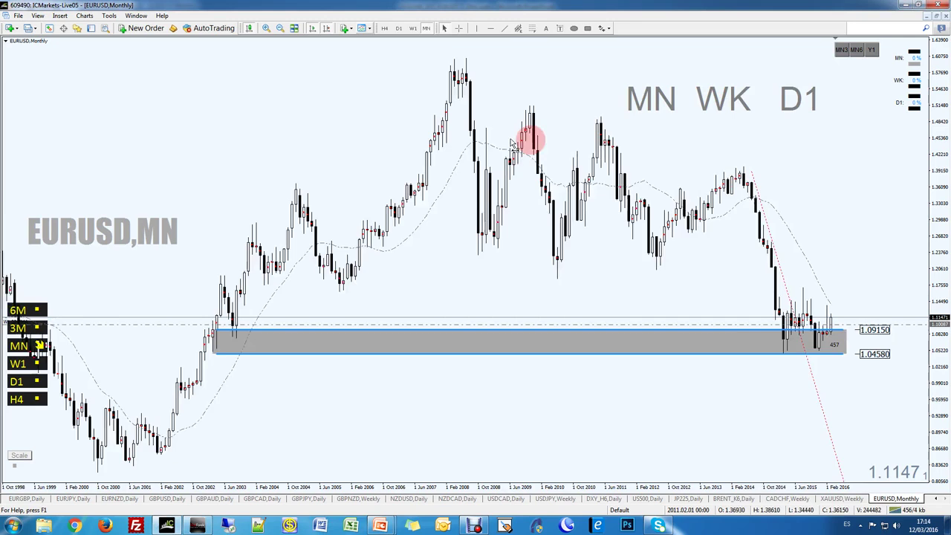
Reposition the "MN WK D1" label higher above the 2011–2014 candles and deselect it
double_click(744, 96)
drag(744, 101, 783, 92)
drag(633, 74, 595, 64)
double_click(615, 70)
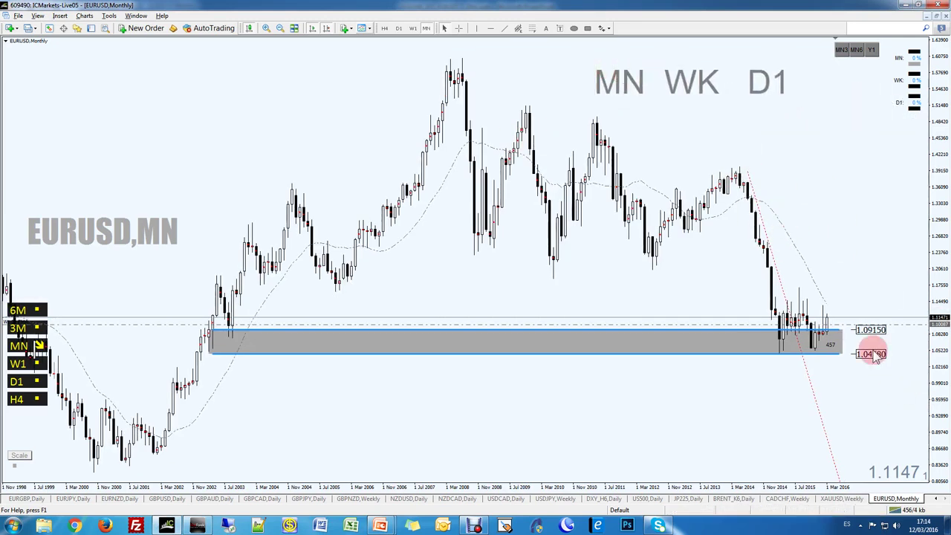
Circle "MN" in the timeframe label freehand and cross it out with two strokes
mouse_move(664, 68)
mouse_down()
mouse_move(616, 60)
mouse_move(628, 96)
mouse_move(654, 71)
mouse_up()
drag(592, 56, 650, 100)
drag(646, 52, 595, 120)
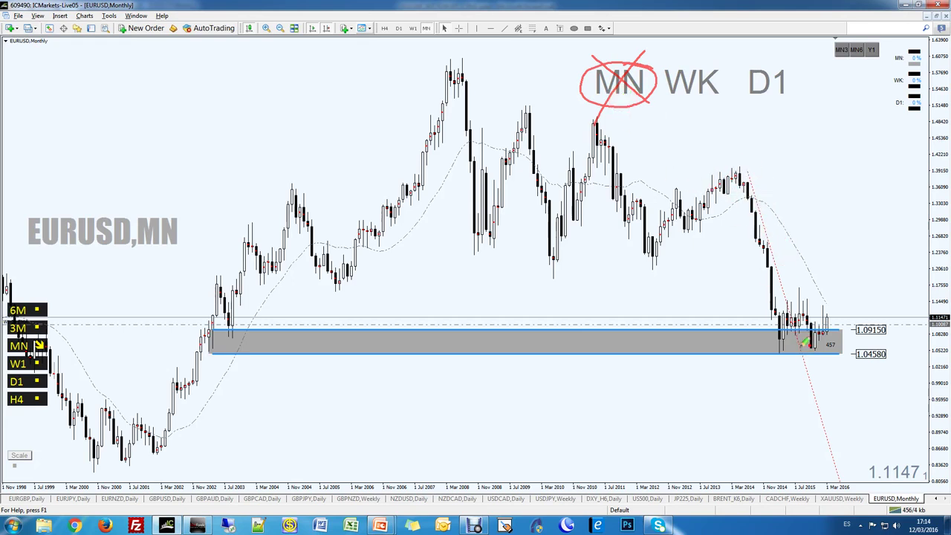
Sketch a downward arrow and a rising stroke over the 2015–2016 candles, and clear all freehand marks
drag(781, 240, 802, 285)
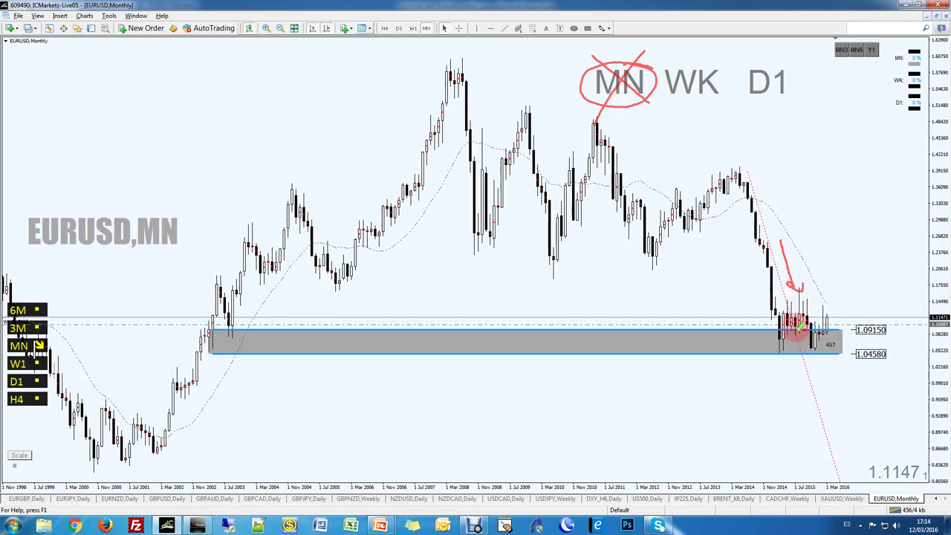
drag(787, 349, 836, 284)
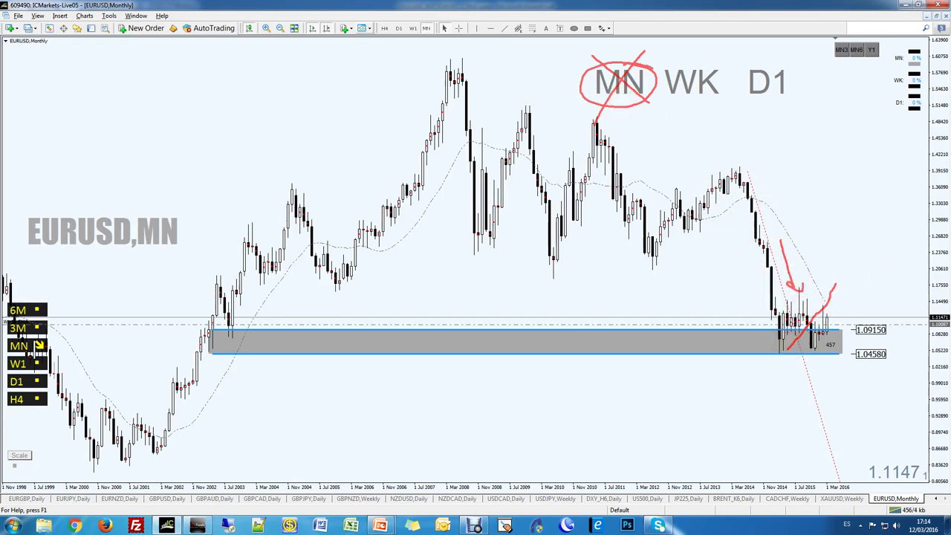
key(Escape)
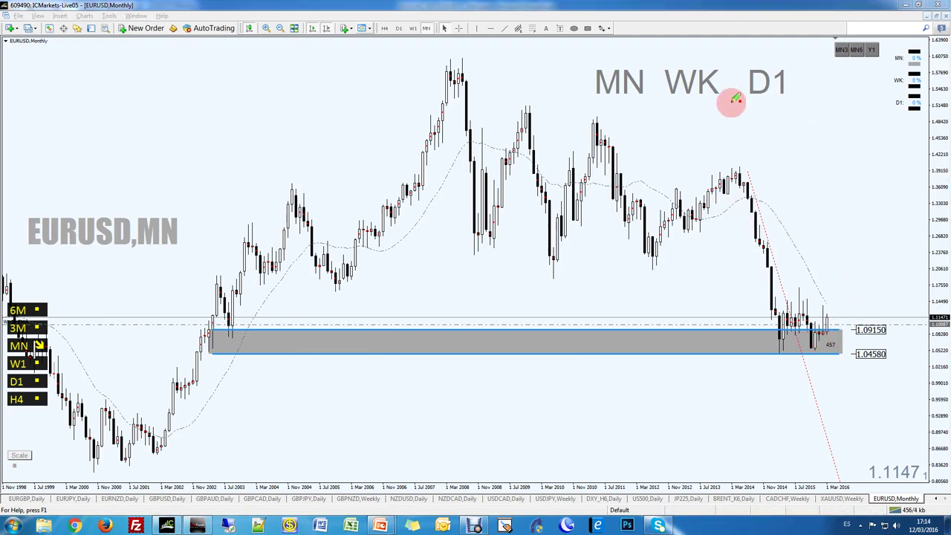
key(Escape)
Duplicate the "MN WK D1" label directly beneath the original and change the copy's text to "WK D1 H4"
drag(705, 85, 600, 103)
double_click(638, 119)
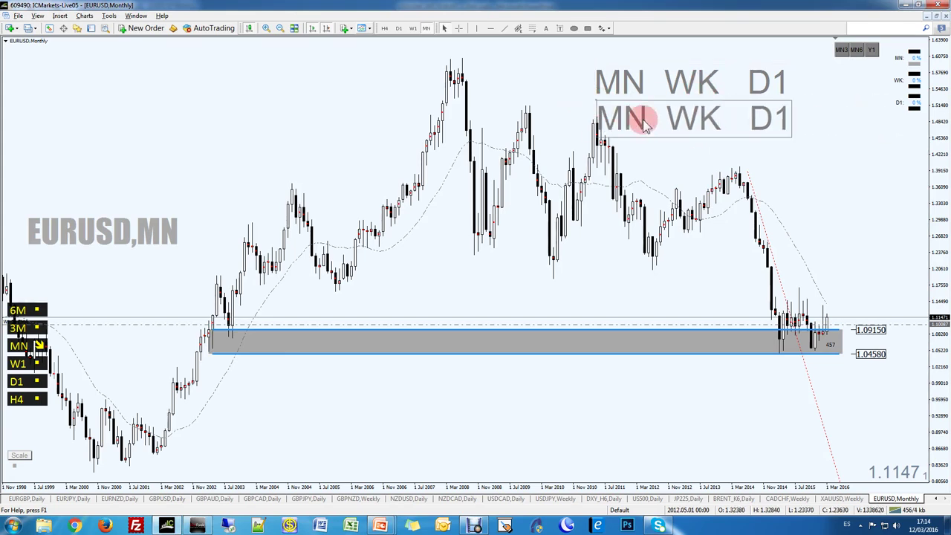
double_click(664, 127)
key(Tab)
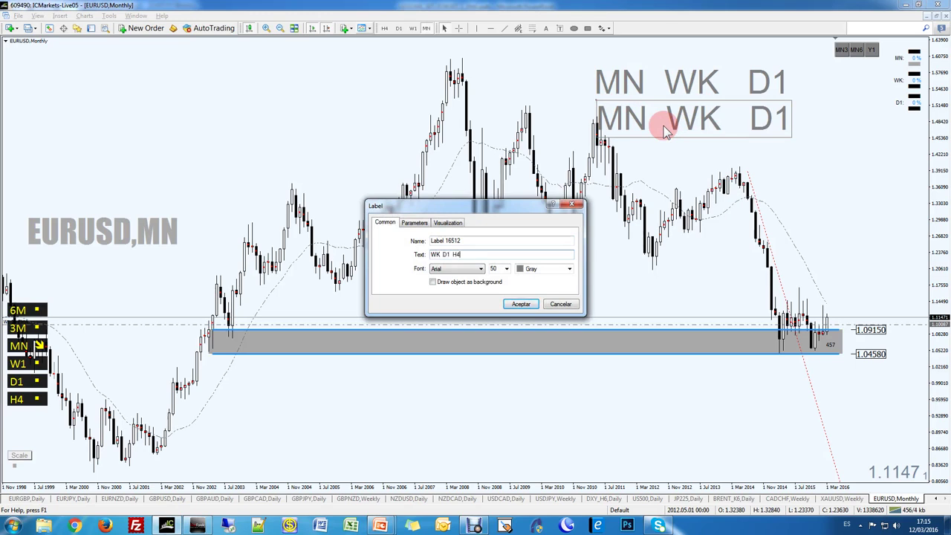
key(Return)
Switch the chart to the weekly timeframe and mark a rectangular zone from 1.15340 to 1.13800 over the 2015 highs
key(w)
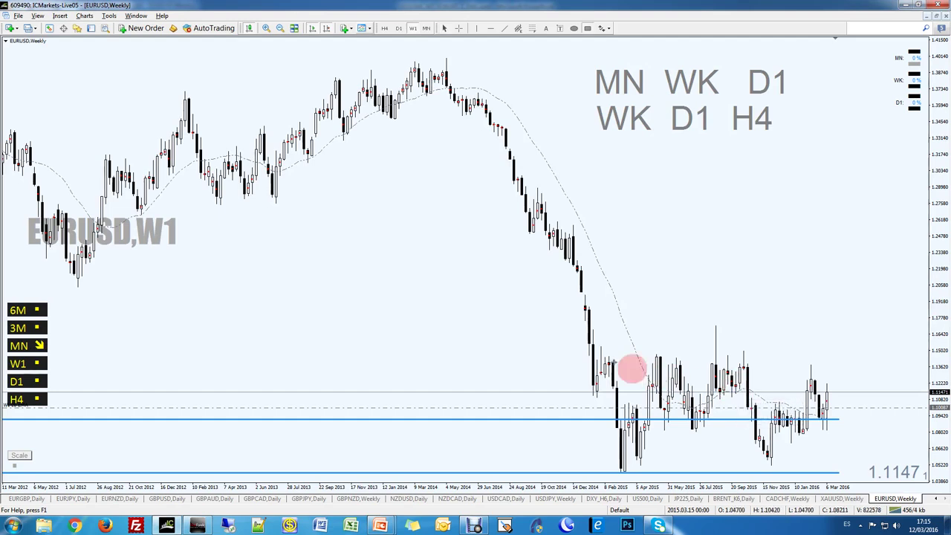
drag(602, 348, 669, 365)
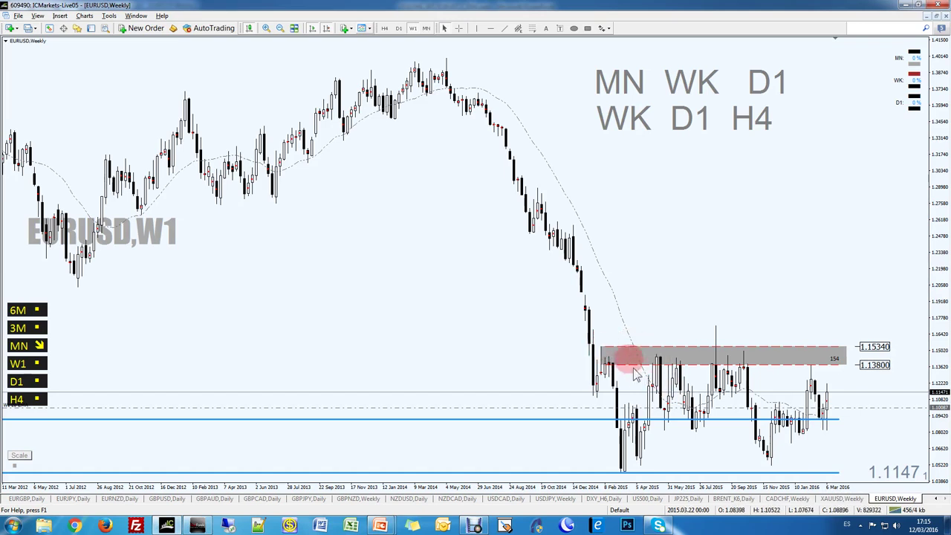
Draw a rising trend line from the March 2015 low, and remove it together with the 1.15340–1.13800 zone
drag(624, 471, 726, 417)
click(702, 437)
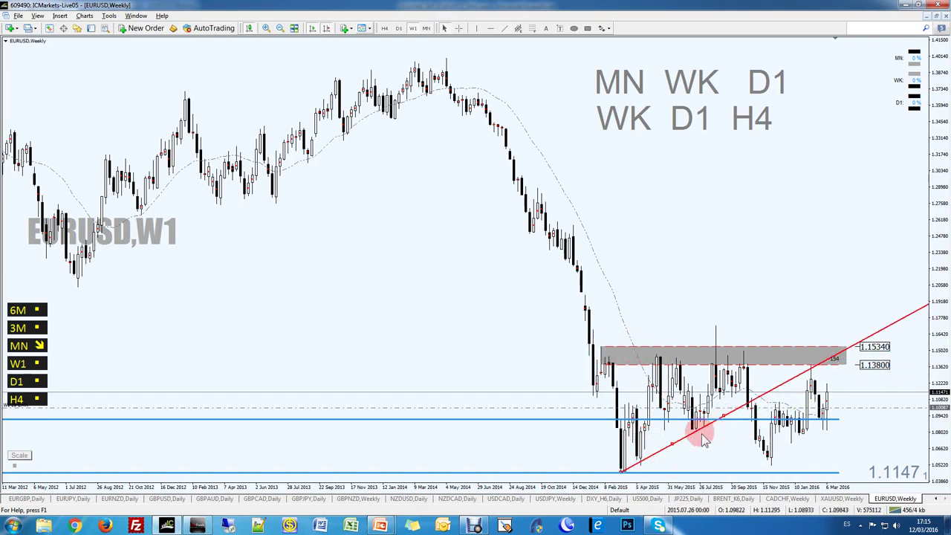
double_click(723, 417)
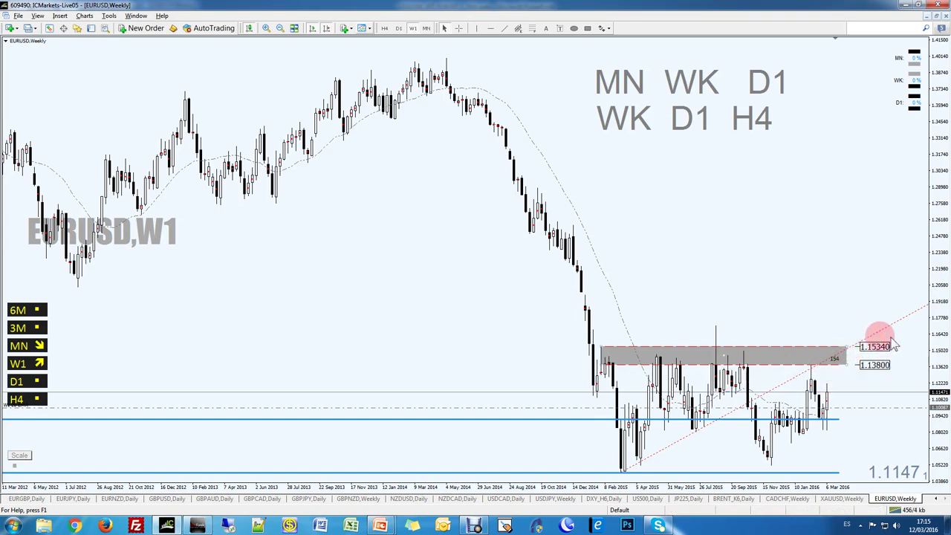
key(Delete)
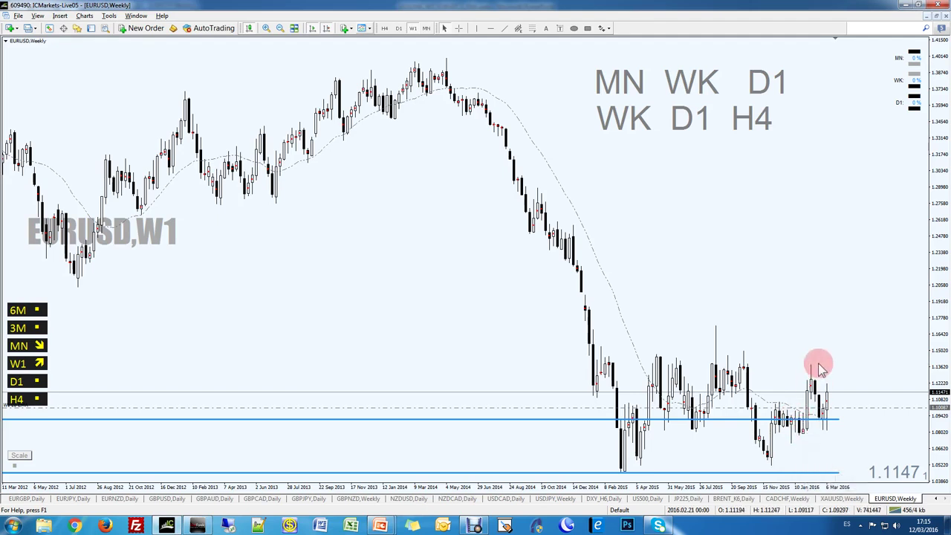
Mark a blue zone from 1.10960 to 1.10030 starting in late 2015 and draw a rising trend line from the April 2015 low
drag(751, 398, 792, 408)
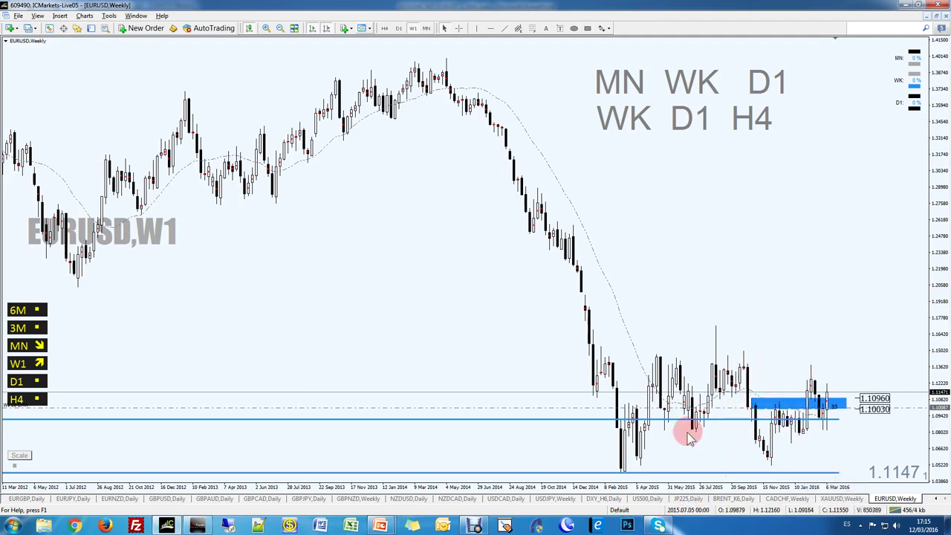
drag(640, 461, 757, 392)
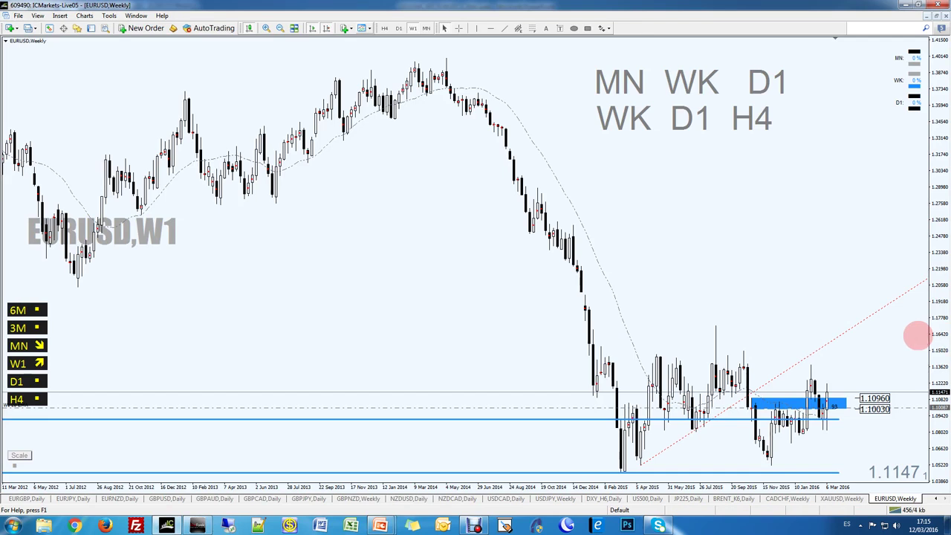
Mark the 2015 highs, the mid-2015 lows and the start of the blue zone with freehand strokes, and clear them
mouse_move(702, 405)
mouse_down()
mouse_move(717, 415)
mouse_move(704, 406)
mouse_up()
mouse_move(602, 365)
mouse_down()
mouse_move(741, 361)
mouse_move(574, 351)
mouse_up()
drag(692, 408, 763, 408)
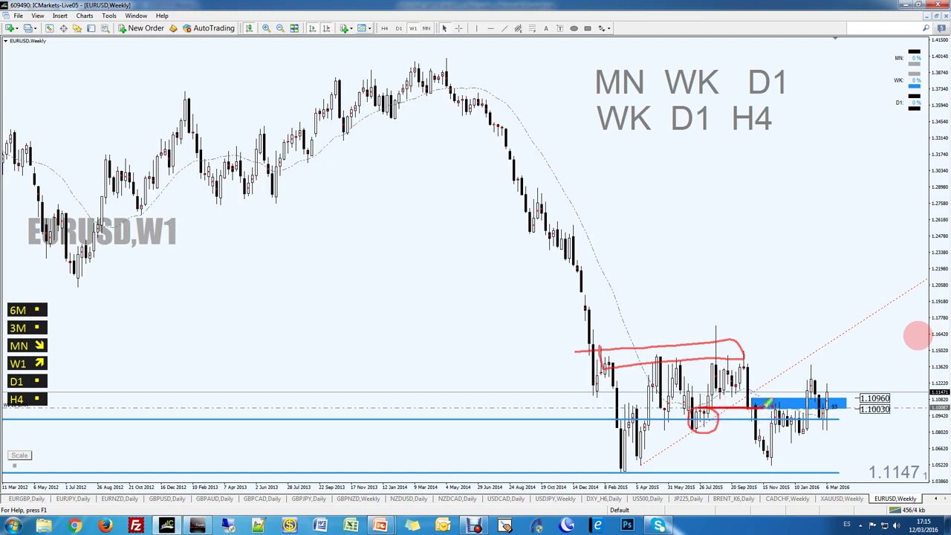
drag(693, 431, 722, 436)
drag(782, 399, 756, 413)
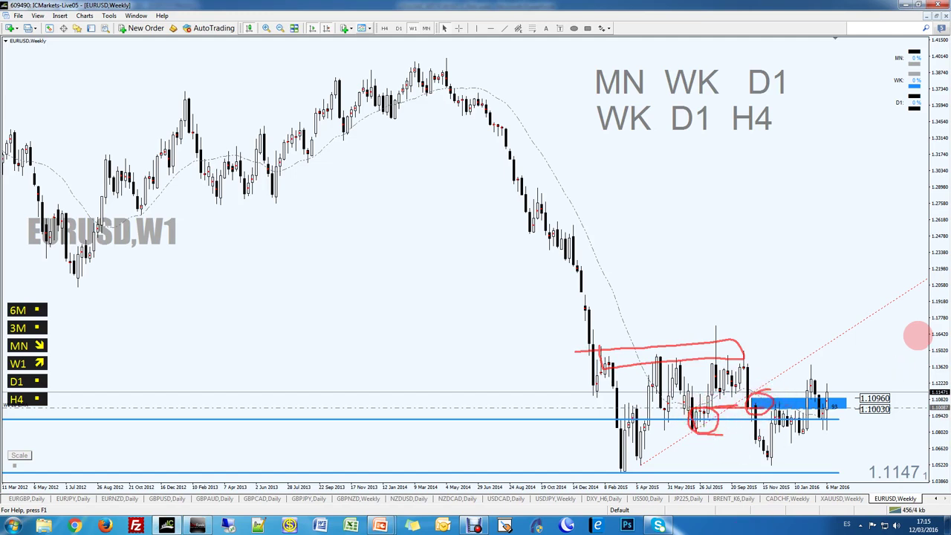
key(Escape)
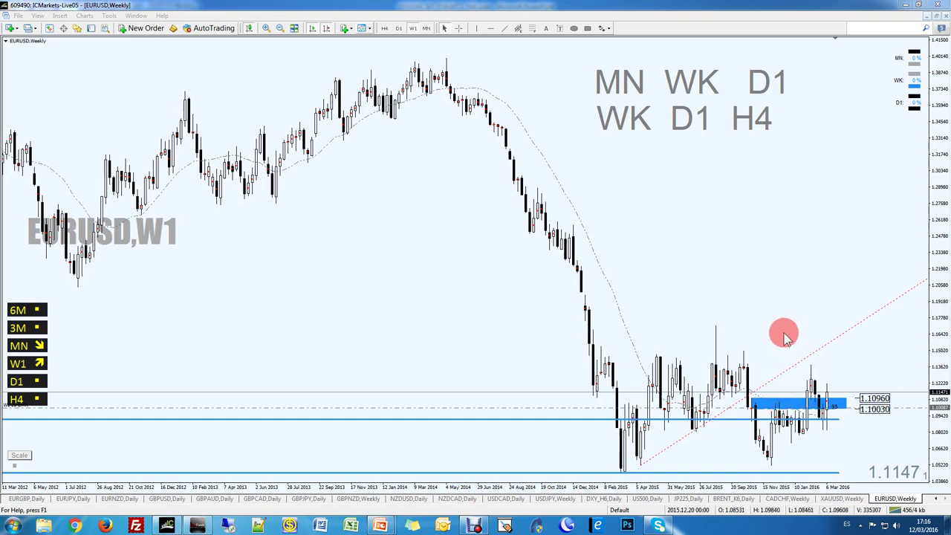
Remove the rising trend line and draw a temporary freehand mark along the "MN WK D1" label
click(801, 395)
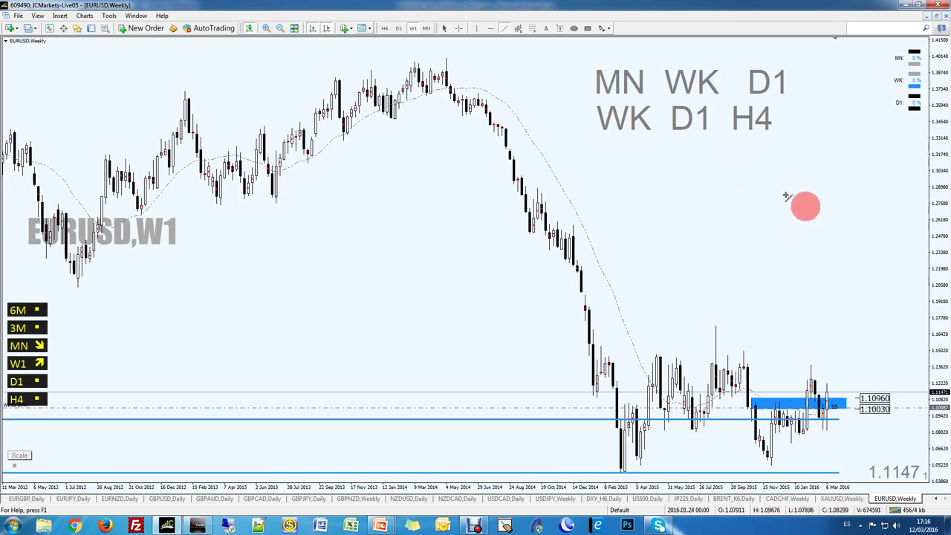
key(ctrl+shift+1)
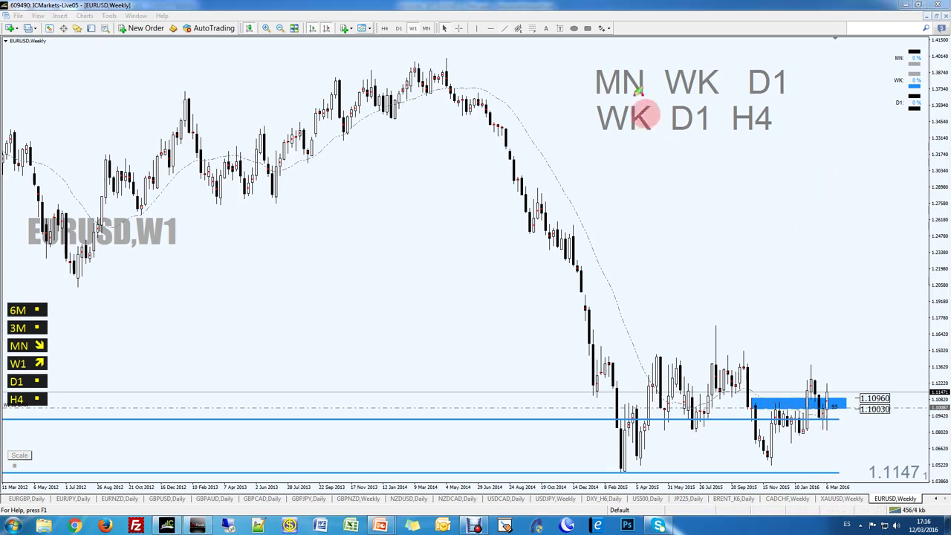
mouse_move(594, 87)
mouse_down()
mouse_move(721, 97)
mouse_move(804, 92)
mouse_move(584, 64)
mouse_move(635, 103)
mouse_move(780, 146)
mouse_move(791, 136)
mouse_move(793, 73)
mouse_up()
key(Escape)
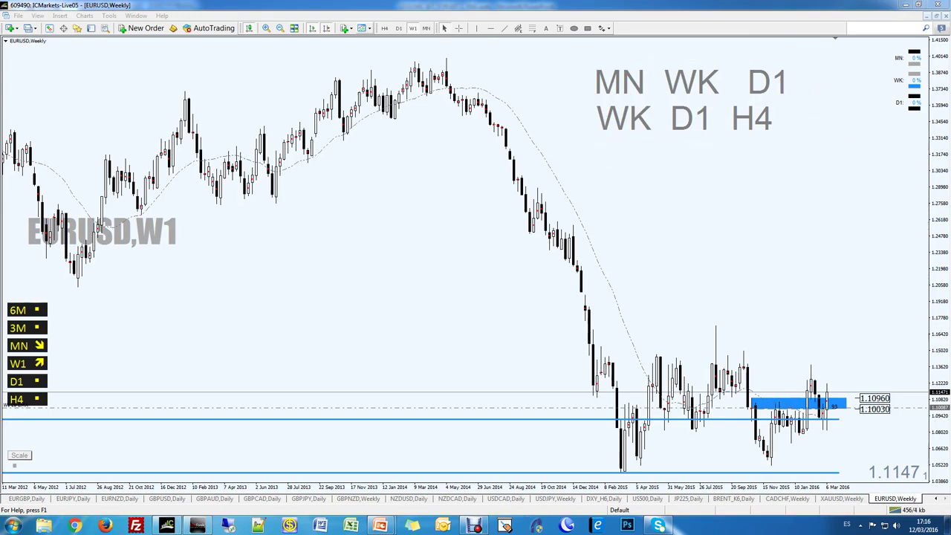
Duplicate the "WK D1 H4" label directly beneath it and change the copy's text to "D1 H4 H1"
double_click(649, 131)
drag(644, 126, 598, 139)
right_click(630, 153)
click(645, 158)
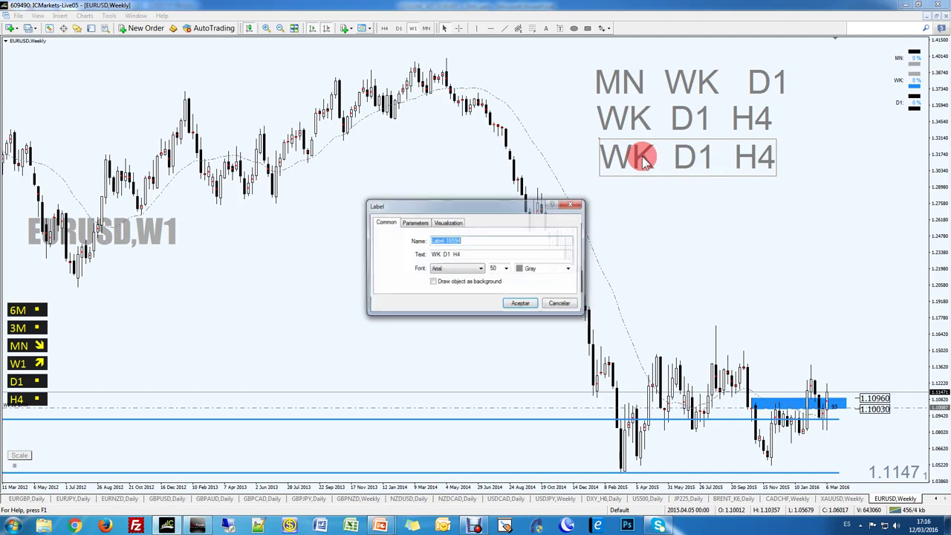
key(Tab)
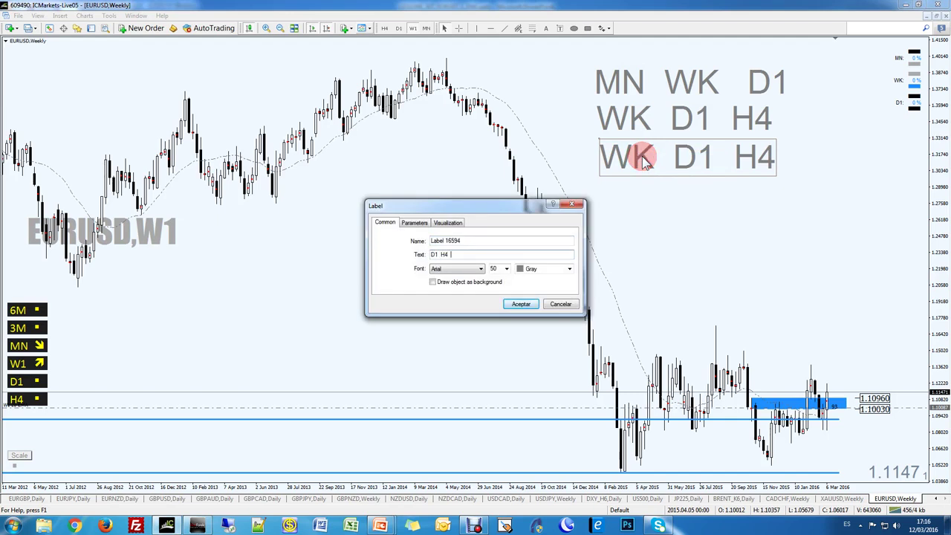
key(Return)
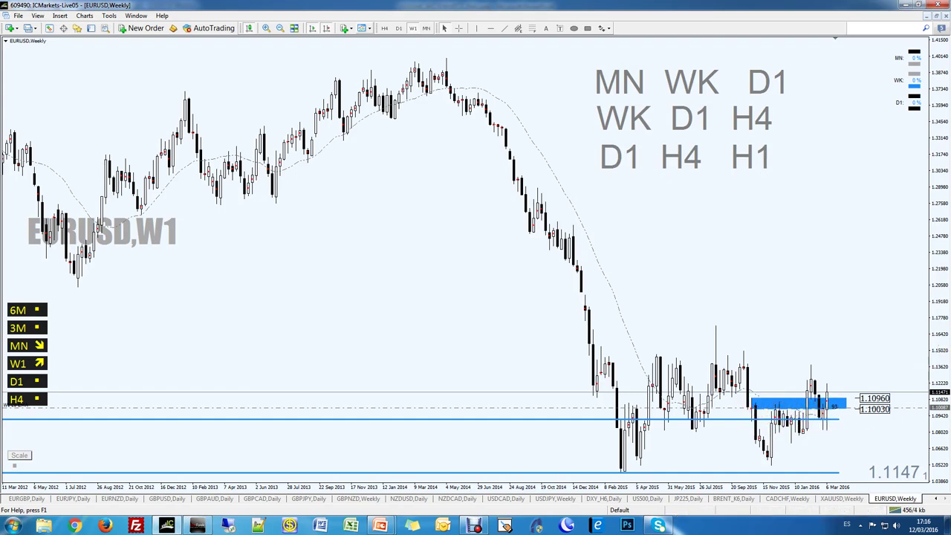
Circle the start of the blue zone freehand and sketch the zigzag price path through the two lows up beyond the zone
mouse_move(753, 397)
mouse_down()
mouse_move(764, 409)
mouse_move(753, 397)
mouse_up()
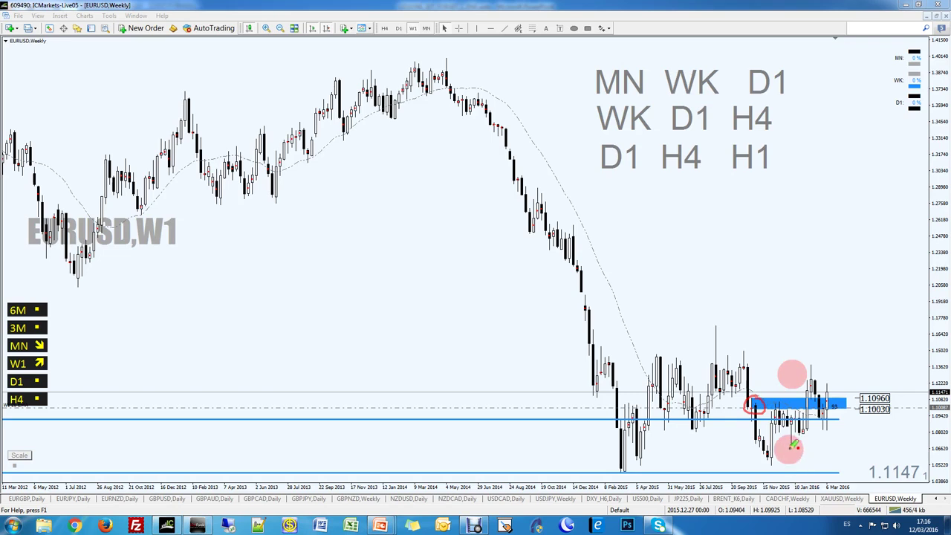
mouse_move(756, 414)
mouse_down()
mouse_move(765, 459)
mouse_move(781, 409)
mouse_move(834, 362)
mouse_up()
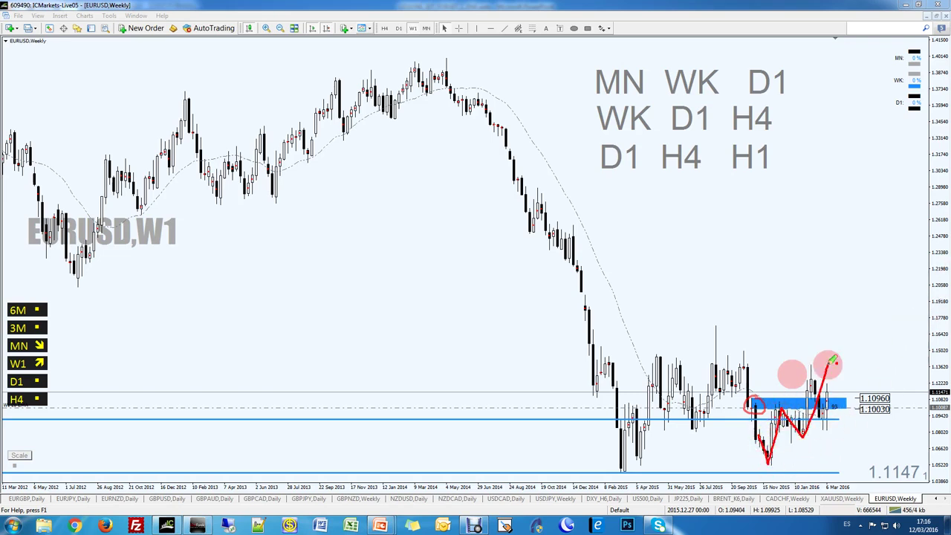
Write "2xV +" followed by a rising line freehand in the empty area of the weekly chart, and clear the marks
mouse_move(612, 223)
mouse_down()
mouse_move(637, 225)
mouse_move(582, 240)
mouse_move(596, 256)
mouse_up()
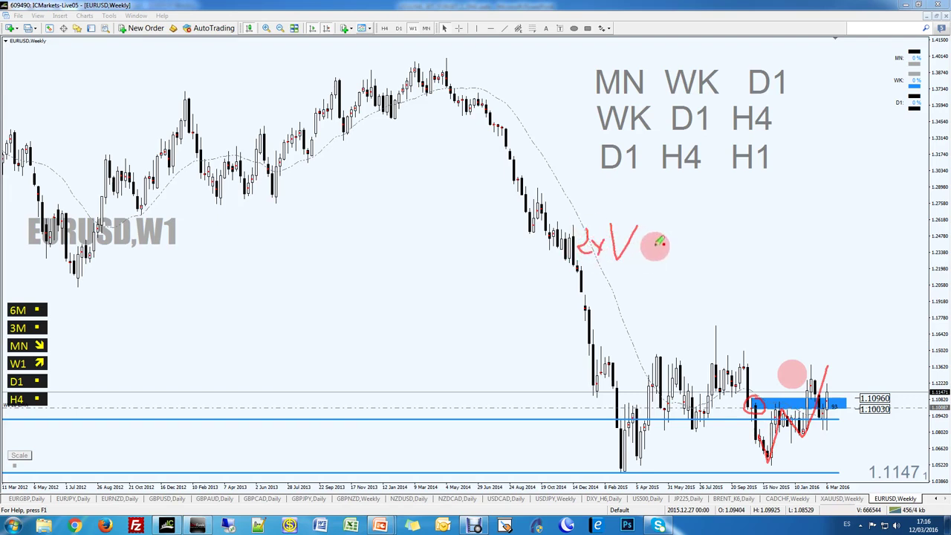
drag(683, 260, 777, 197)
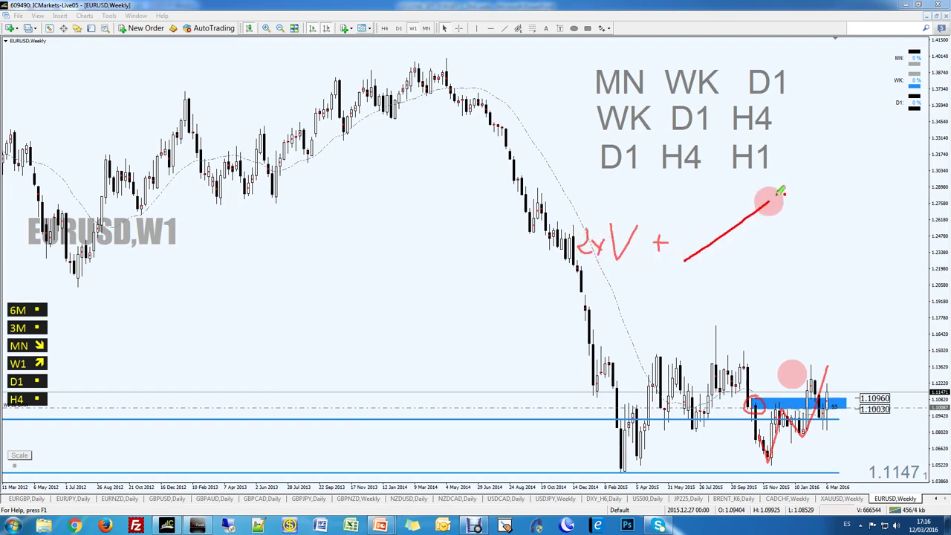
drag(773, 231, 798, 230)
mouse_move(775, 246)
mouse_down()
mouse_move(849, 220)
mouse_move(864, 240)
mouse_move(881, 237)
mouse_up()
key(Escape)
Draw a rising trend line from the late-2015 low on the weekly chart and another from the January 2016 low on the daily chart
click(505, 28)
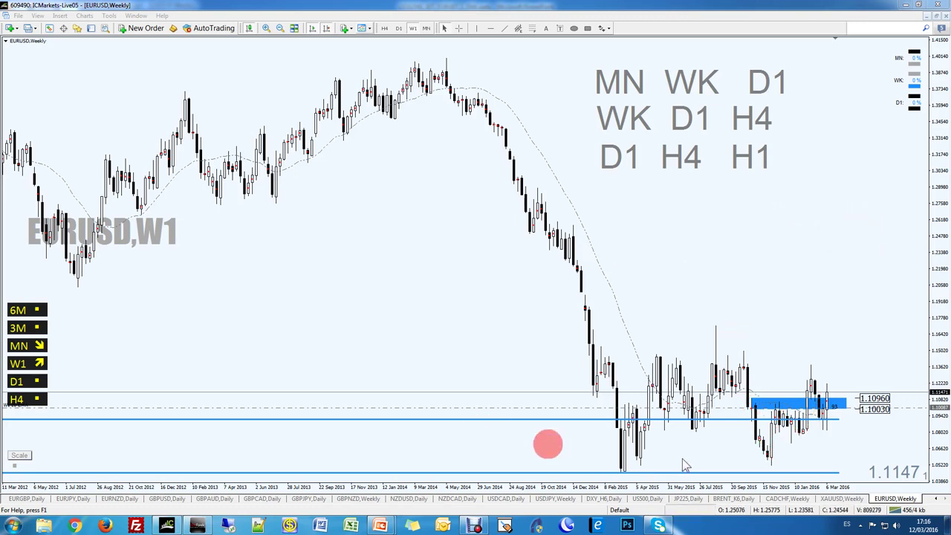
mouse_move(773, 462)
mouse_down()
mouse_move(854, 393)
mouse_move(826, 394)
mouse_move(849, 403)
mouse_up()
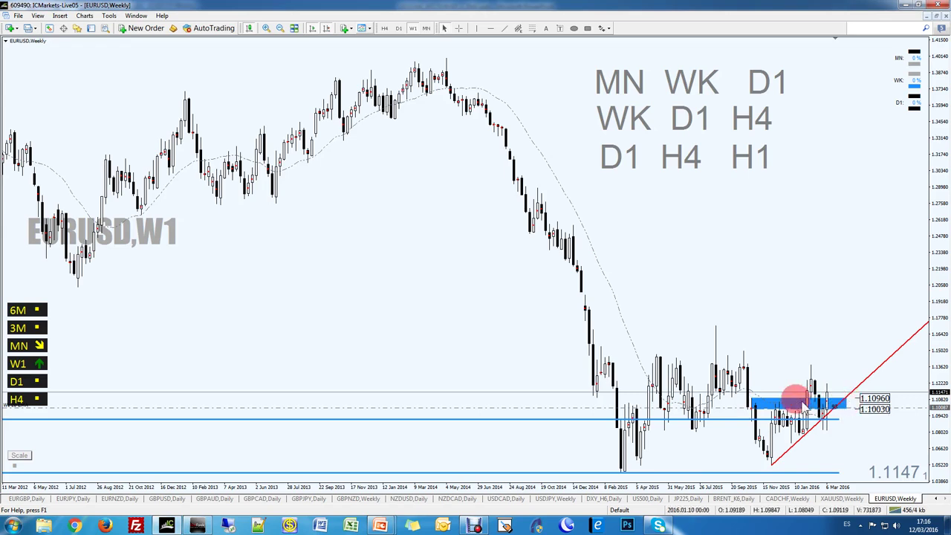
key(d)
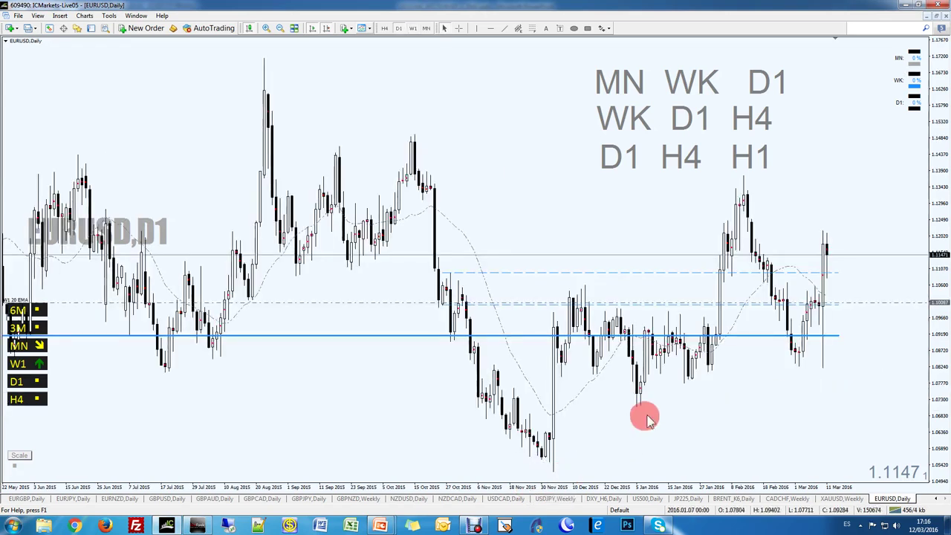
drag(750, 358, 748, 348)
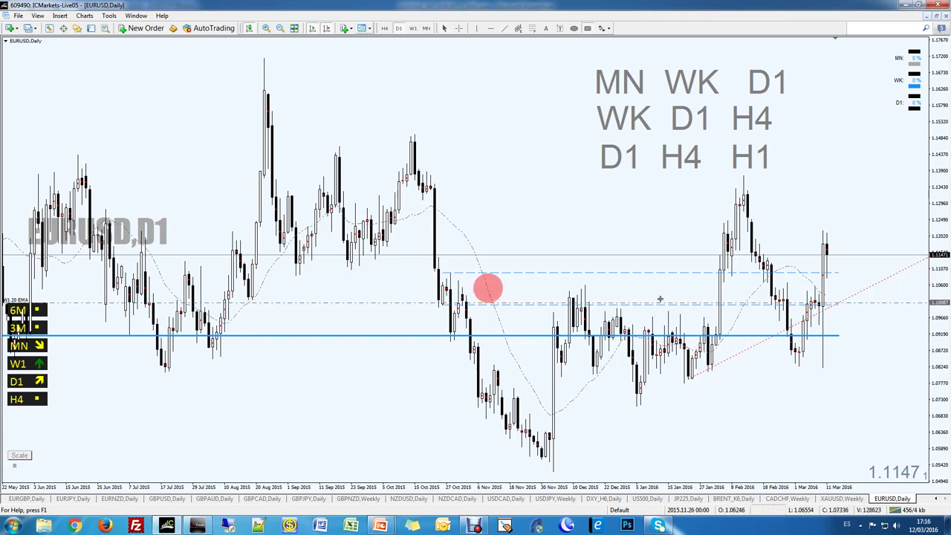
Trace the dashed zone and the February breakout on the daily chart, and place a short horizontal level mark before the February rally
click(587, 28)
mouse_move(452, 272)
mouse_down()
mouse_move(429, 297)
mouse_move(479, 279)
mouse_up()
mouse_move(606, 281)
mouse_down()
mouse_move(587, 304)
mouse_move(551, 286)
mouse_move(603, 280)
mouse_up()
drag(700, 336, 726, 253)
click(853, 239)
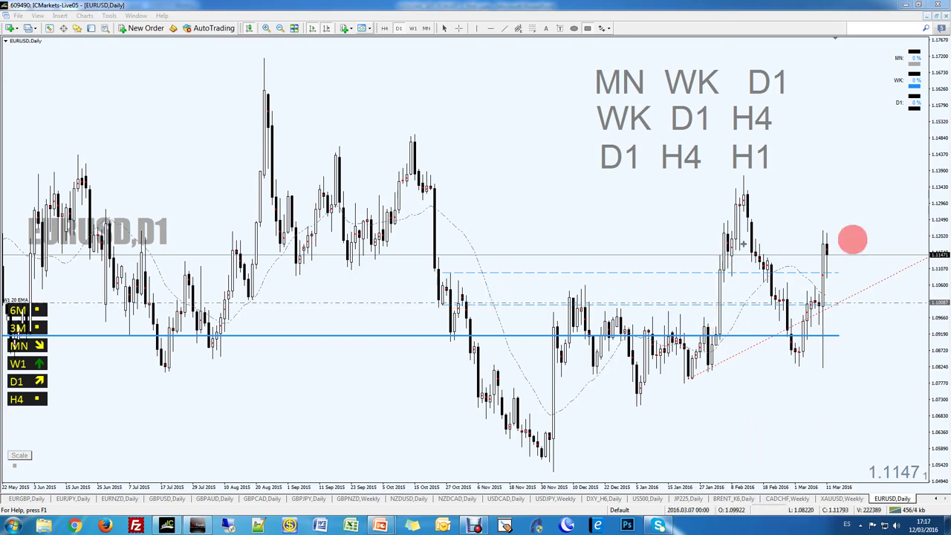
click(682, 242)
Place a vertical line at 4 February 2016 on the daily chart and change its line style to dotted
key(v)
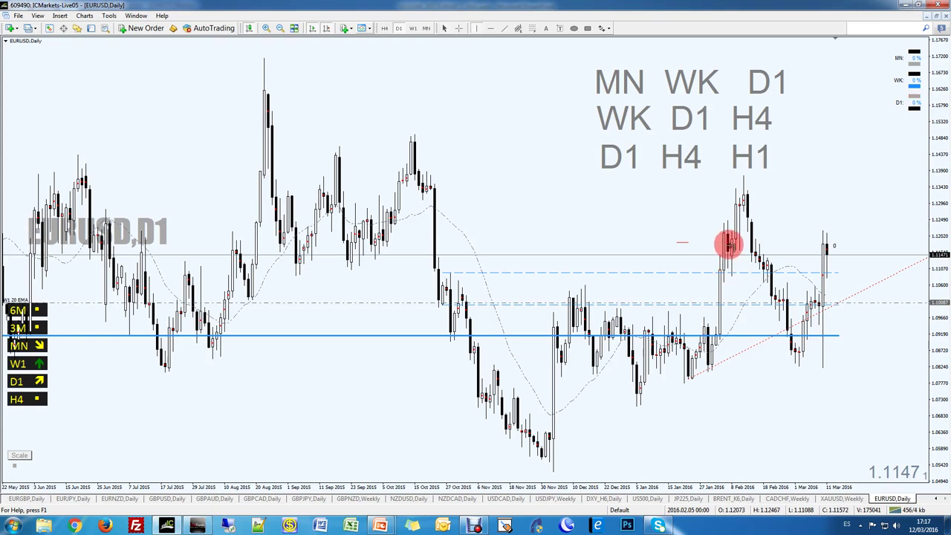
click(724, 271)
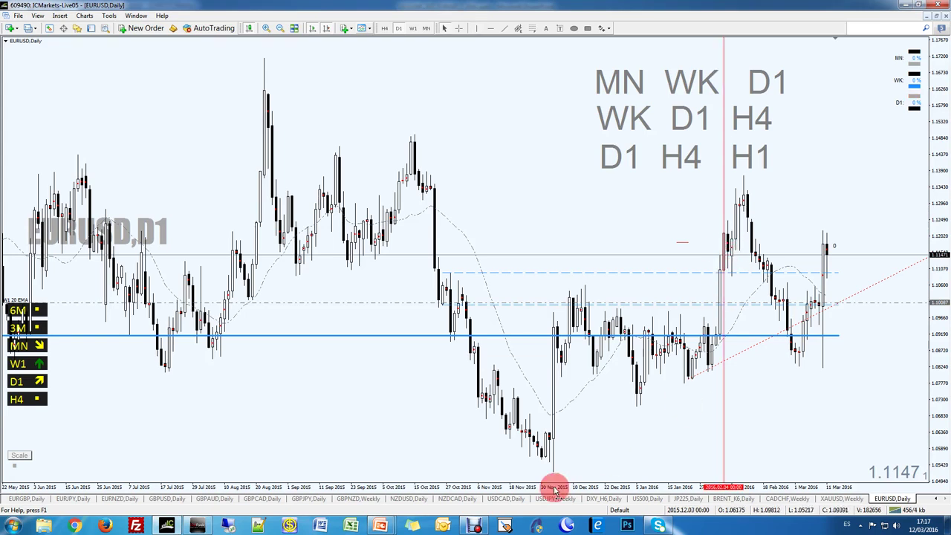
double_click(723, 207)
right_click(723, 207)
click(745, 214)
click(515, 271)
click(520, 288)
click(521, 304)
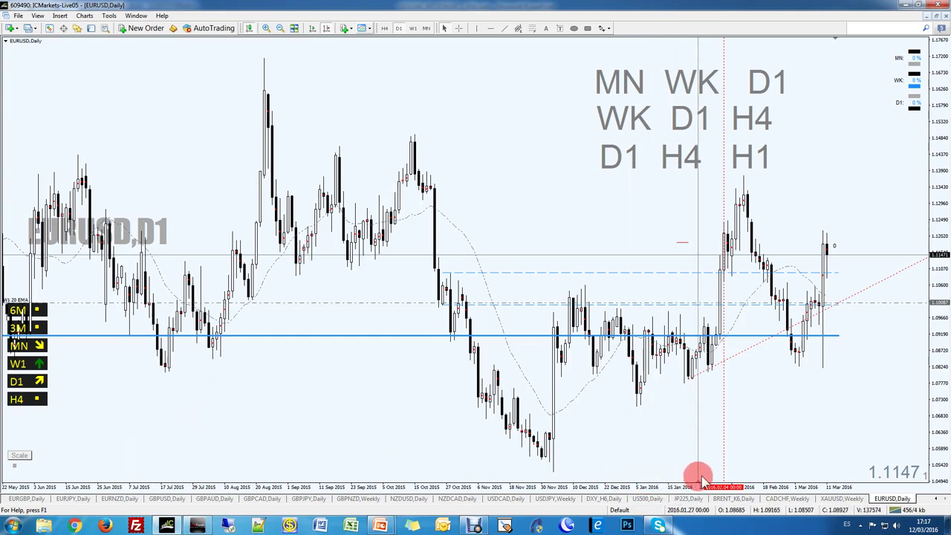
On the H4 chart, draw a rectangular price zone around the small consolidation at the 4 February 2016 vertical line
drag(725, 479, 726, 477)
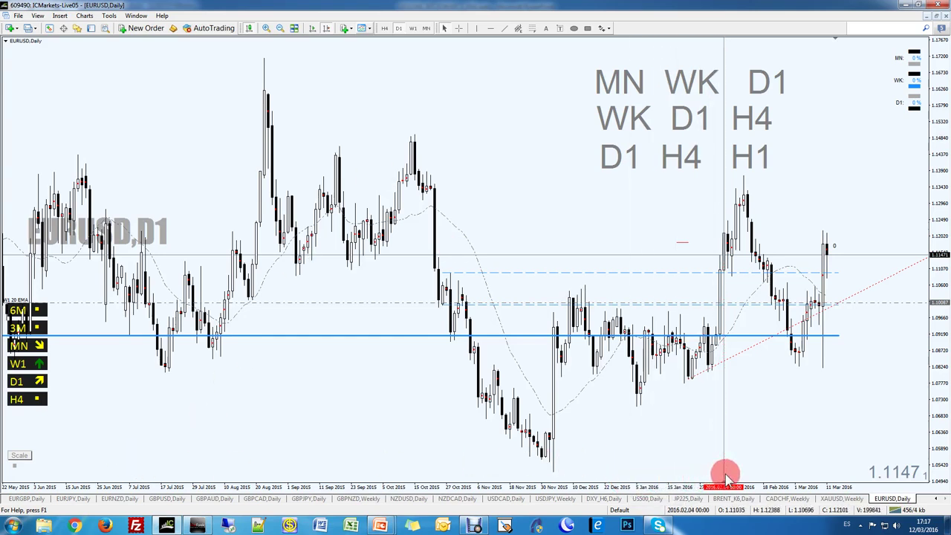
key(4)
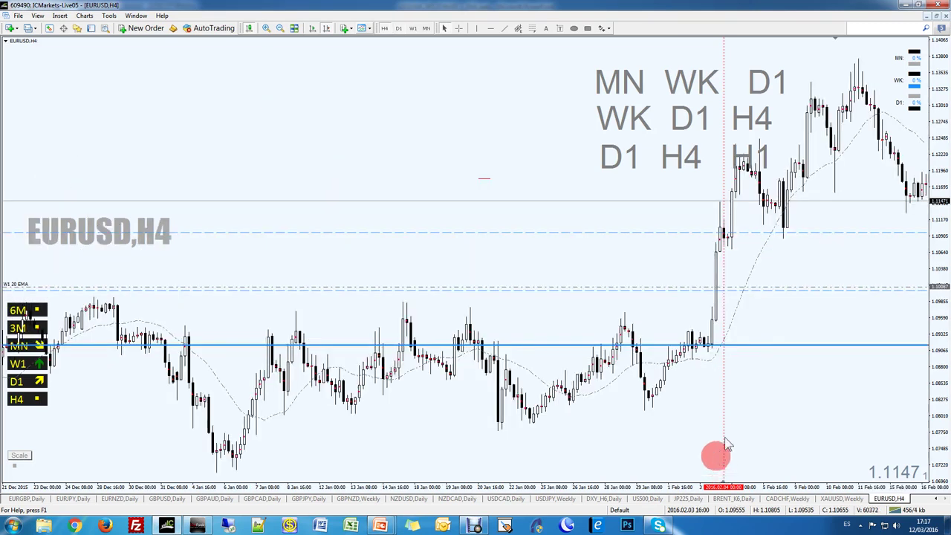
drag(770, 265, 617, 272)
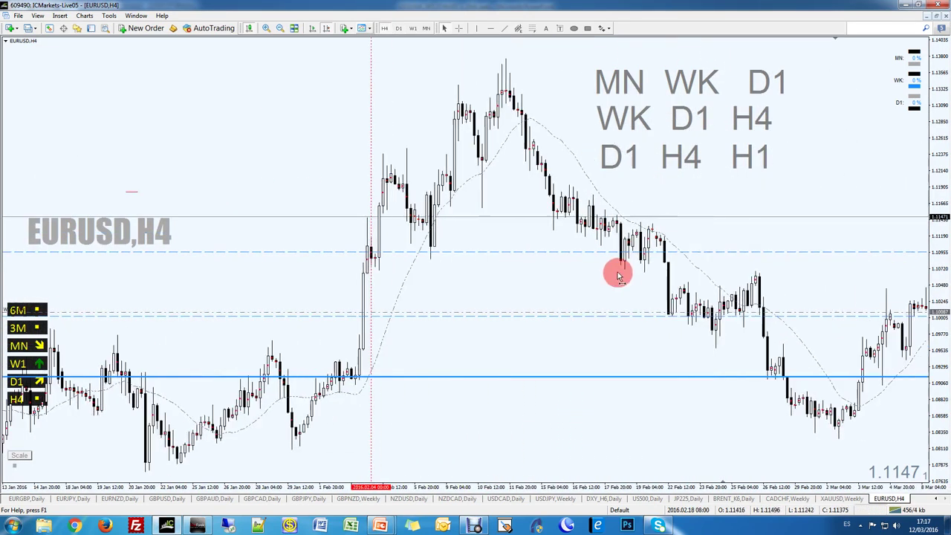
key(r)
drag(366, 274, 398, 246)
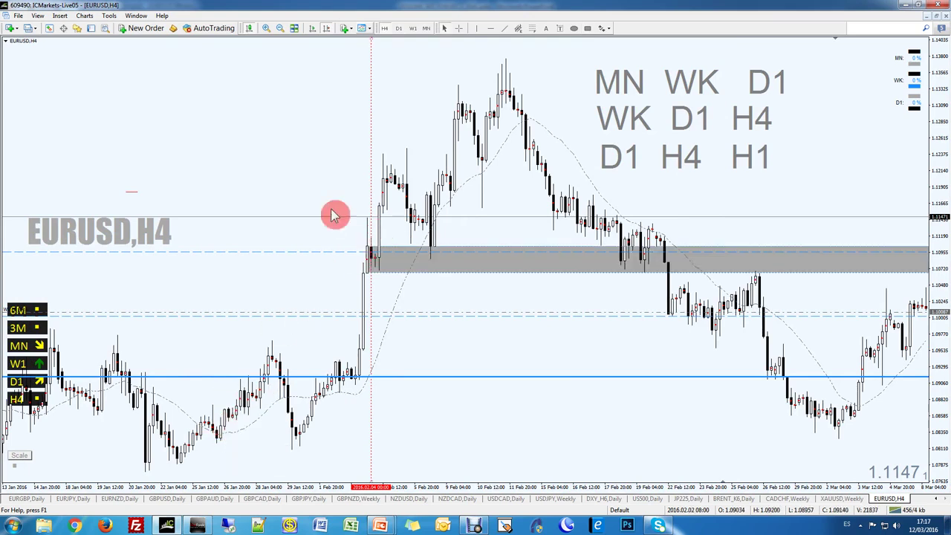
Circle the start of the grey zone on the H4 chart freehand and clear the mark
drag(364, 239, 366, 242)
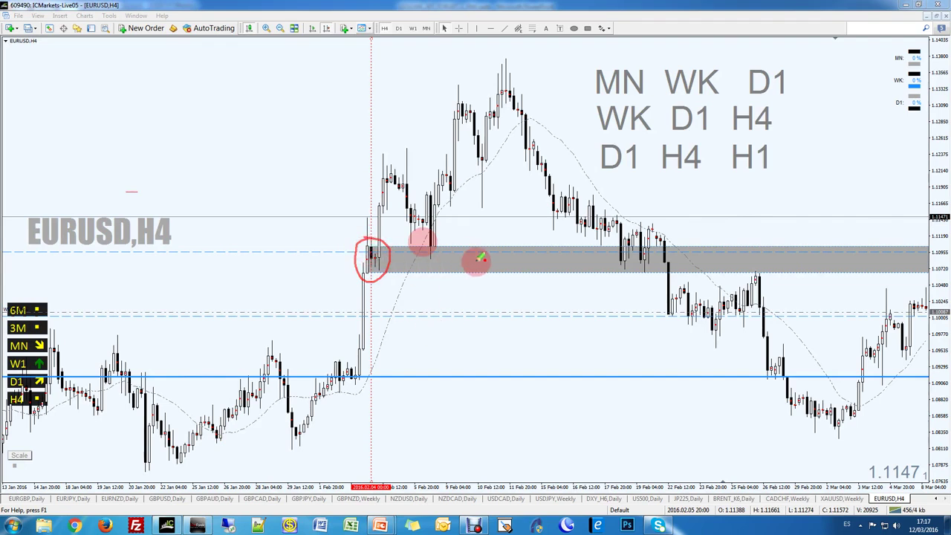
key(Escape)
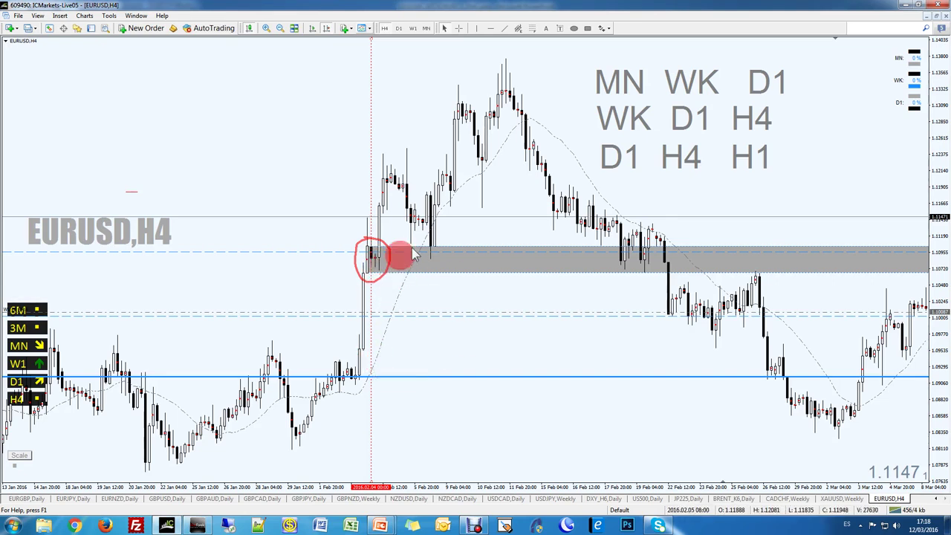
click(465, 332)
Compare the H4 zone with the weekly chart, then temporarily shade the February pullback and peak on the H4 chart
key(w)
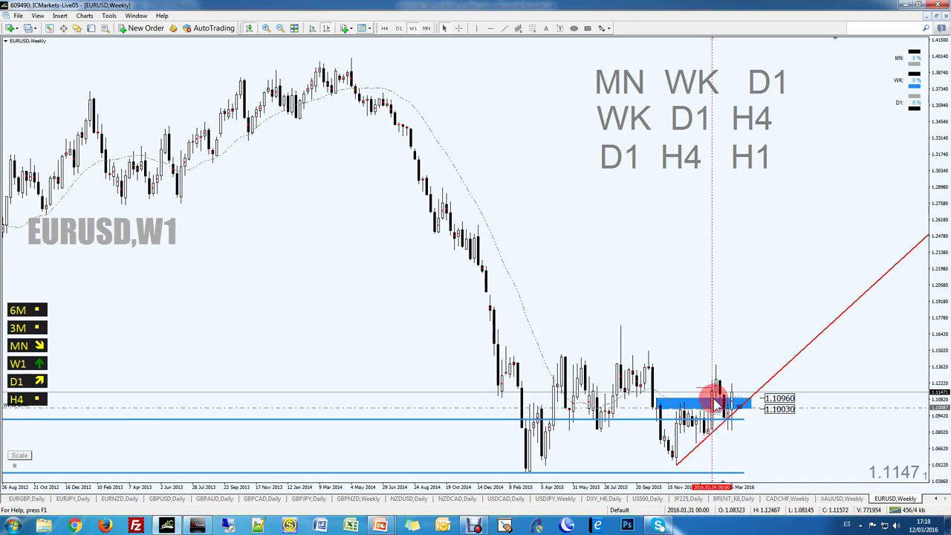
key(4)
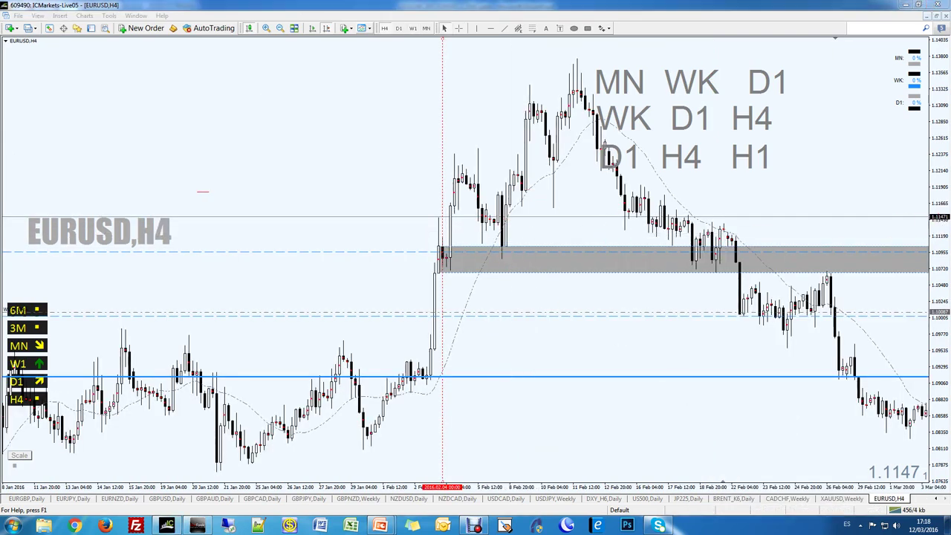
drag(515, 178, 576, 207)
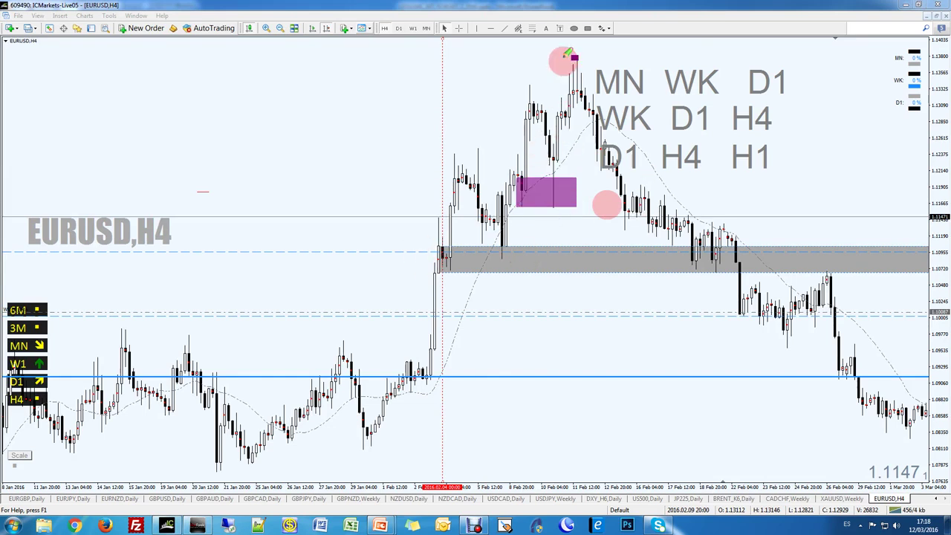
key(Escape)
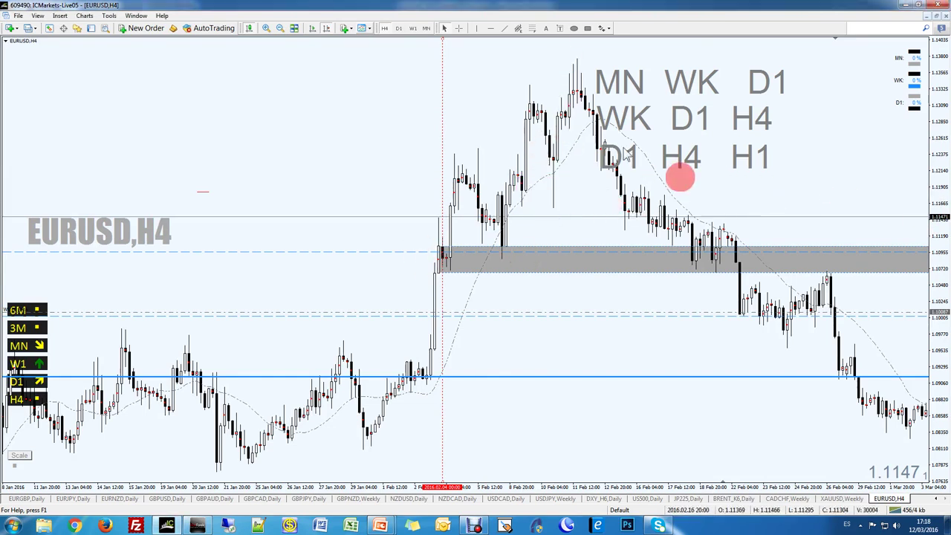
On the weekly chart, draw a price zone from 1.14950 to 1.13450 starting in October 2015 and delete the blue 1.10960–1.10030 zone
key(w)
drag(652, 349, 690, 367)
scroll(641, 297, up, 3)
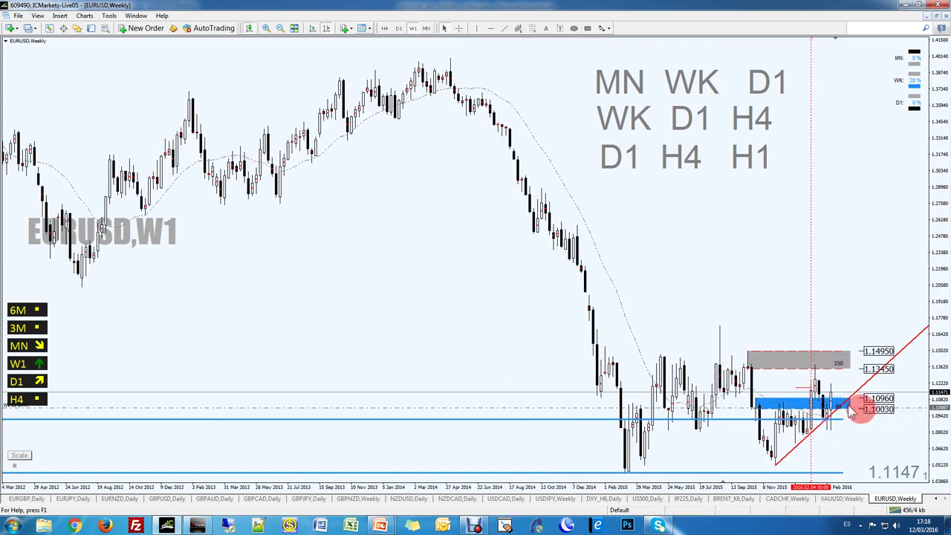
double_click(777, 410)
key(Delete)
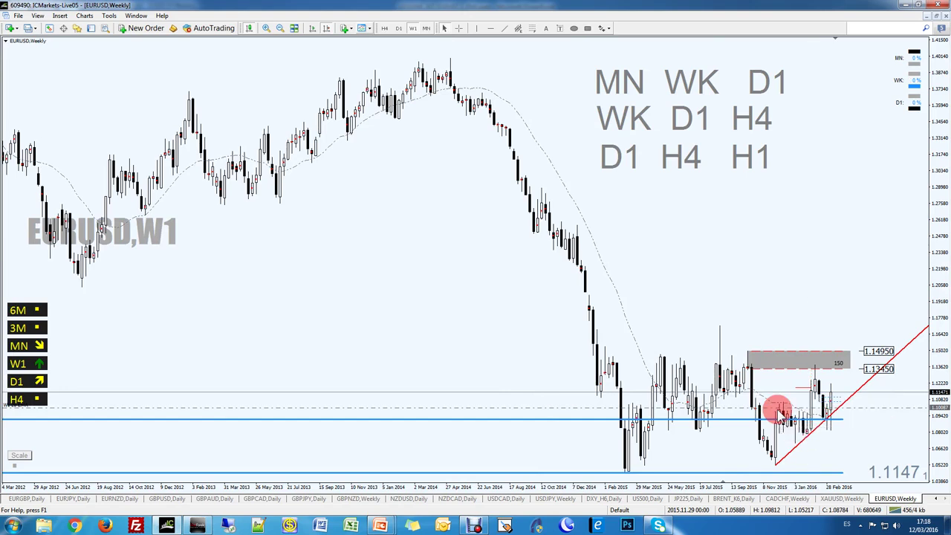
Draw a price zone from 1.13790 to 1.13220 on the daily chart, starting at the October 2015 consolidation
key(d)
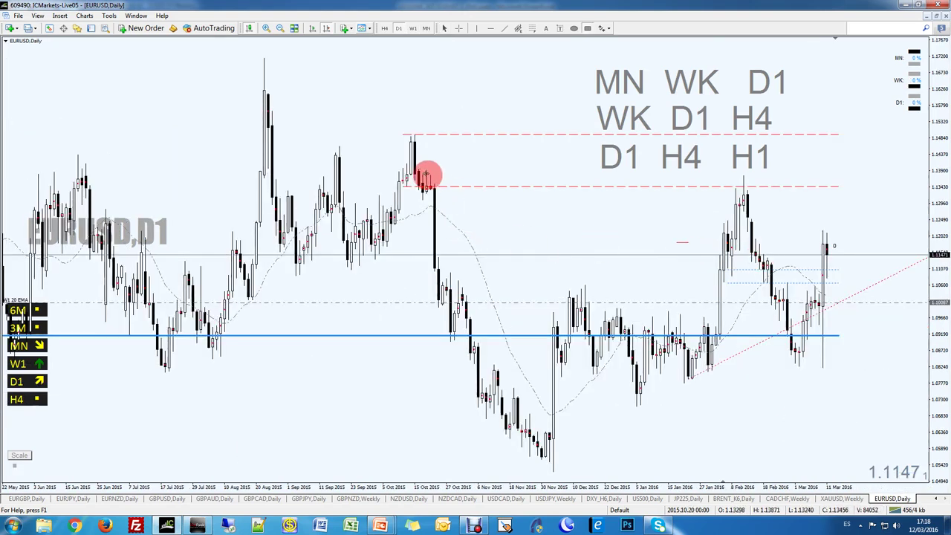
drag(422, 174, 466, 195)
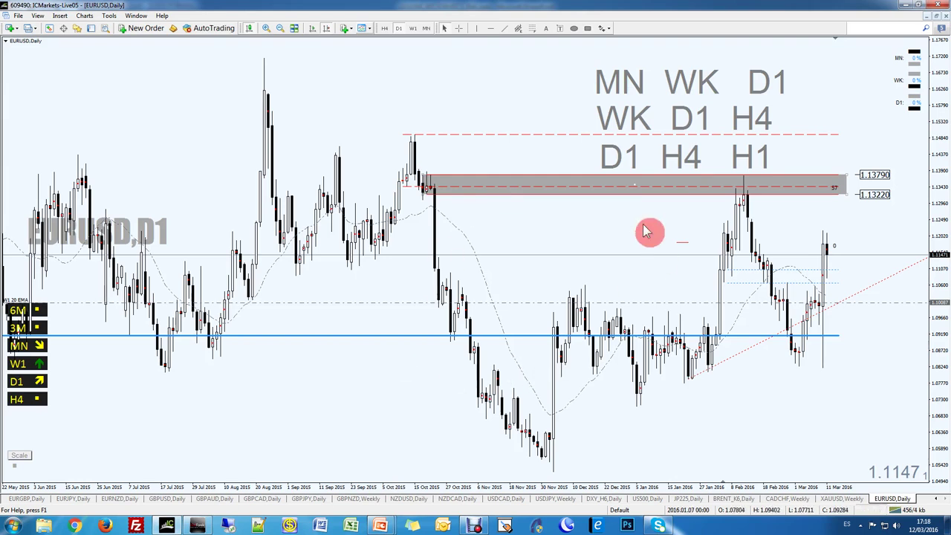
On the weekly chart, circle the early-2015 high and the upper zone's start, trace the highs and declines freehand, and clear the marks
key(m)
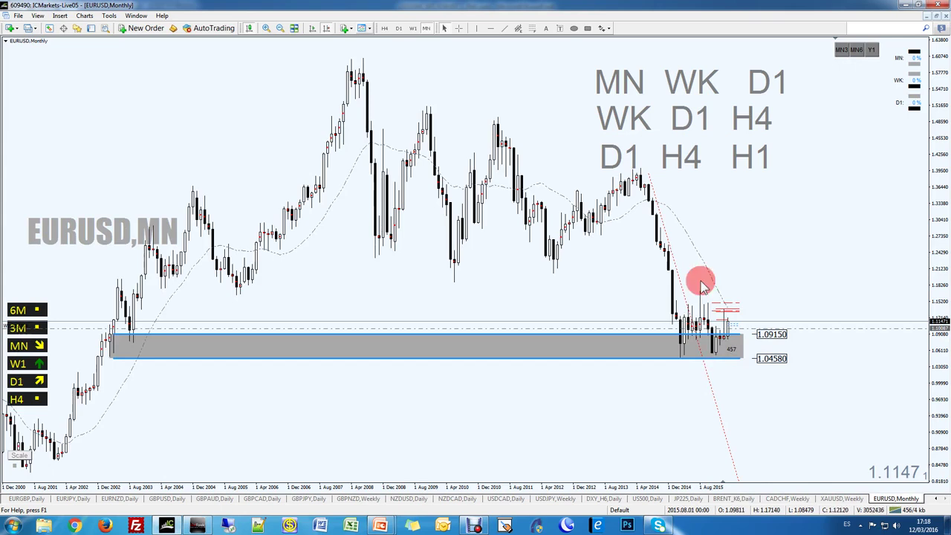
key(Down)
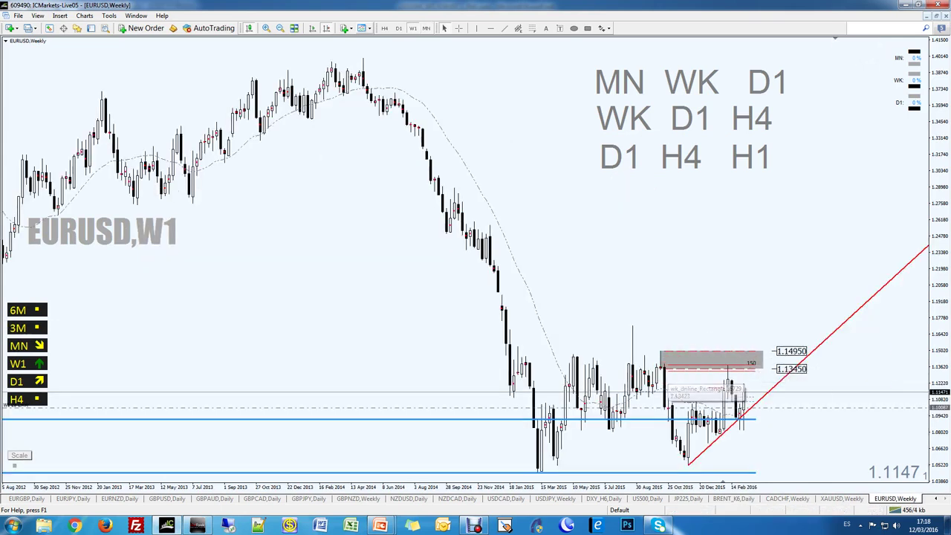
key(ctrl+2)
mouse_move(520, 348)
mouse_down()
mouse_move(669, 365)
mouse_move(697, 443)
mouse_move(690, 399)
mouse_move(735, 369)
mouse_move(742, 420)
mouse_up()
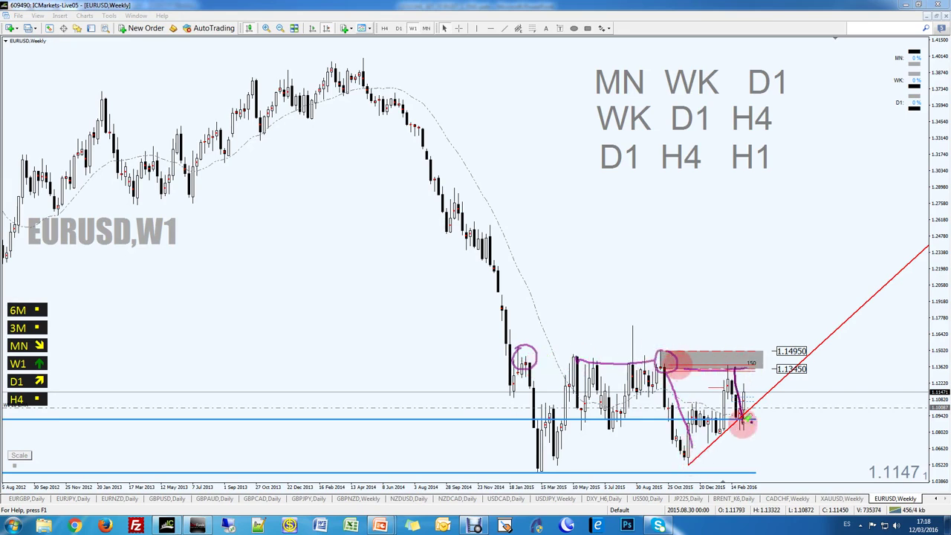
mouse_move(688, 351)
mouse_down()
mouse_move(652, 378)
mouse_move(685, 348)
mouse_up()
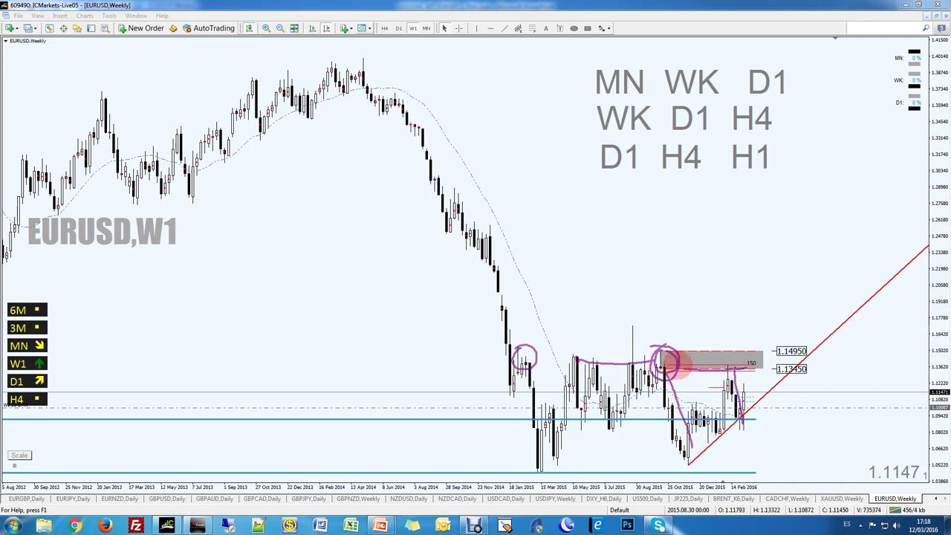
click(768, 348)
key(Escape)
click(697, 335)
Examine the latest candles at the 1.09150–1.04580 zone on the monthly chart and compare them with the daily chart
key(alt+m)
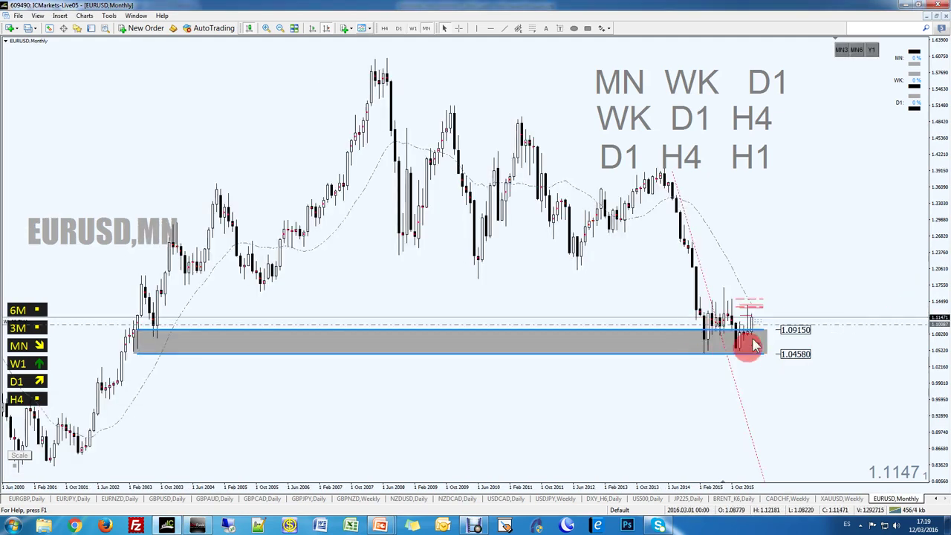
middle_click(719, 340)
drag(702, 350, 765, 291)
middle_click(735, 316)
middle_click(752, 296)
key(alt+d)
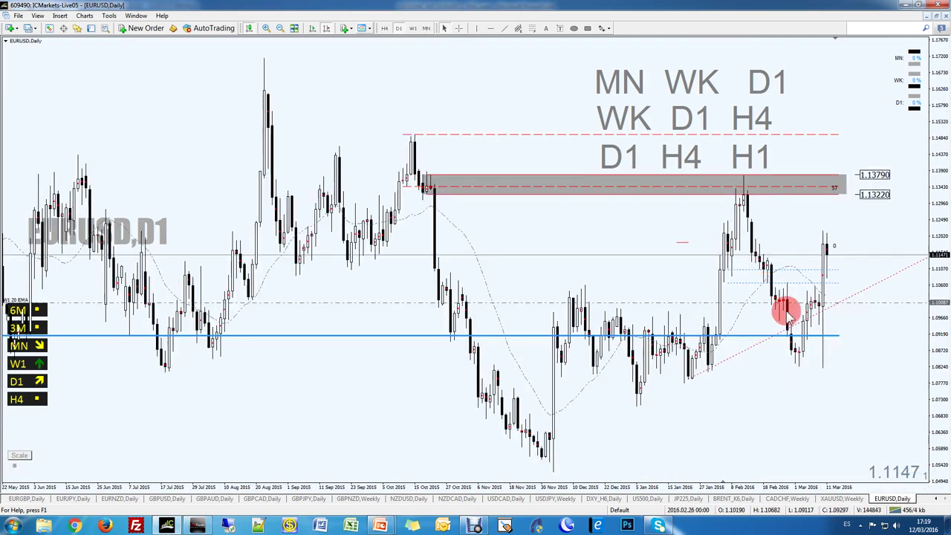
On the weekly chart, temporarily shade the deleted zone's area in red with freehand strokes over it, and clear the marks
key(w)
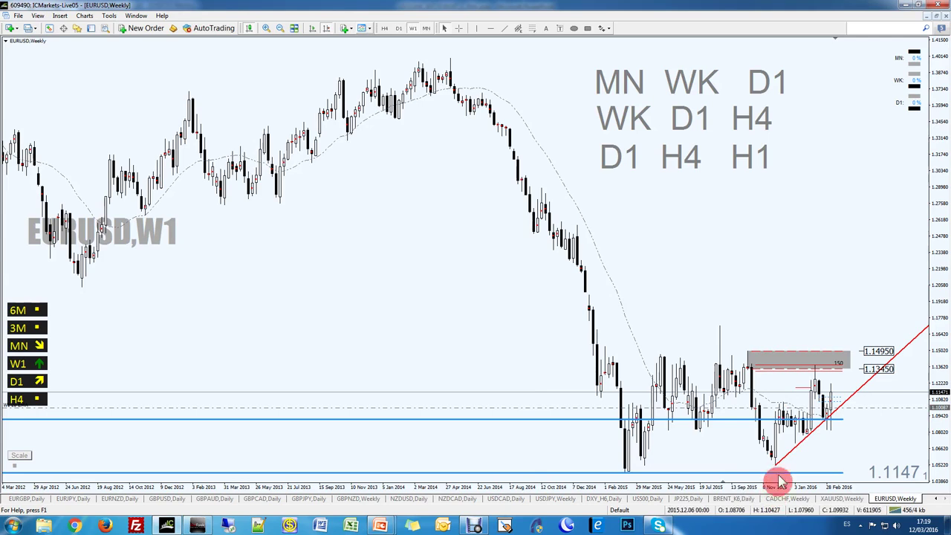
mouse_move(753, 397)
mouse_down()
mouse_move(807, 408)
mouse_move(765, 421)
mouse_up()
click(811, 407)
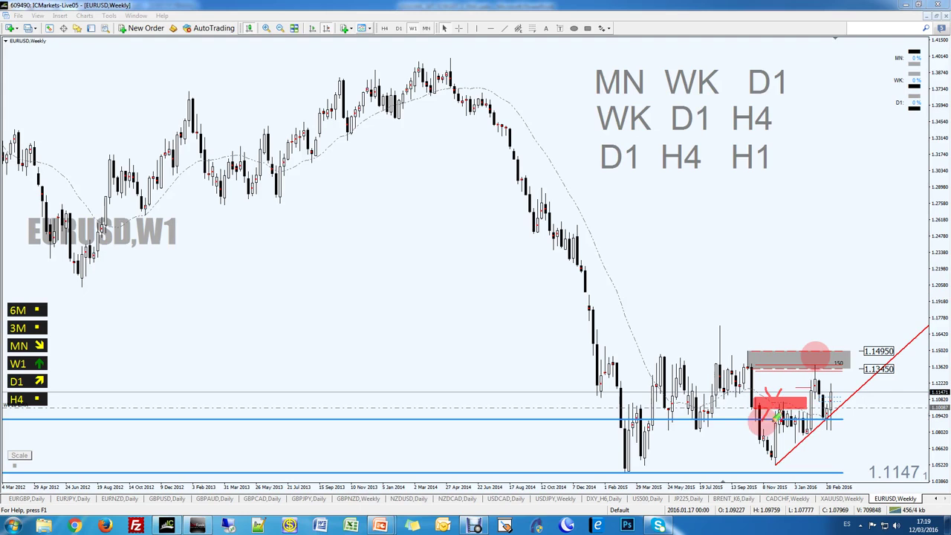
key(Escape)
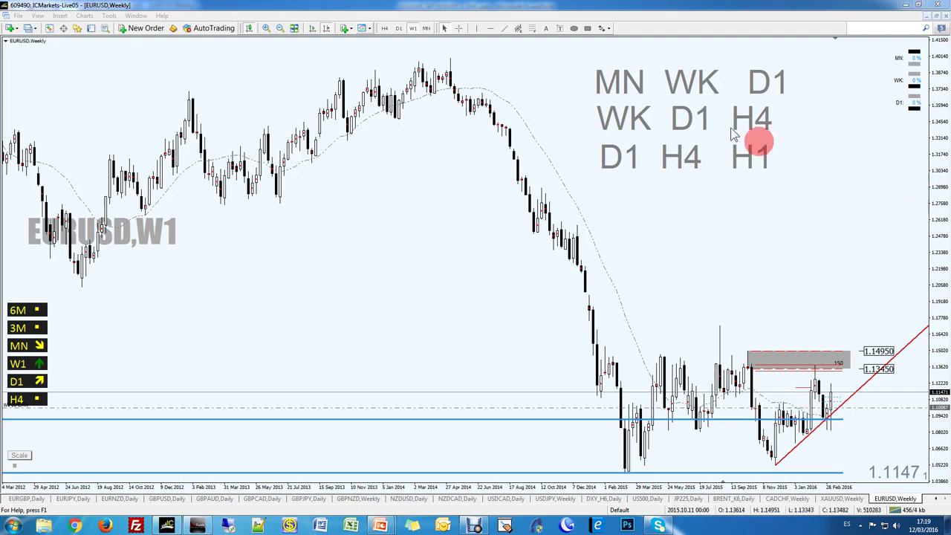
Cross out "MN" in the "MN WK D1" label freehand, write beside "D1", underline the row, and clear the marks
mouse_move(587, 57)
mouse_down()
mouse_move(590, 98)
mouse_move(804, 108)
mouse_move(664, 47)
mouse_move(587, 60)
mouse_move(648, 99)
mouse_up()
drag(645, 56, 575, 111)
drag(805, 70, 808, 89)
drag(806, 81, 833, 93)
mouse_move(598, 104)
mouse_down()
mouse_move(600, 133)
mouse_move(791, 138)
mouse_move(788, 106)
mouse_up()
key(Escape)
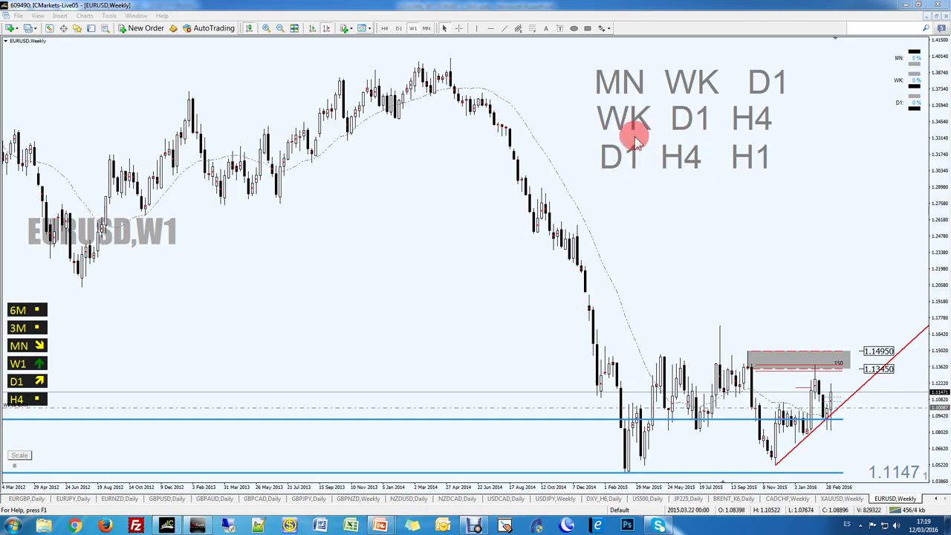
Circle "MN" in the first label row freehand, box the "D1 H4 H1" row, and clear the marks
mouse_move(617, 64)
mouse_down()
mouse_move(644, 81)
mouse_move(631, 62)
mouse_up()
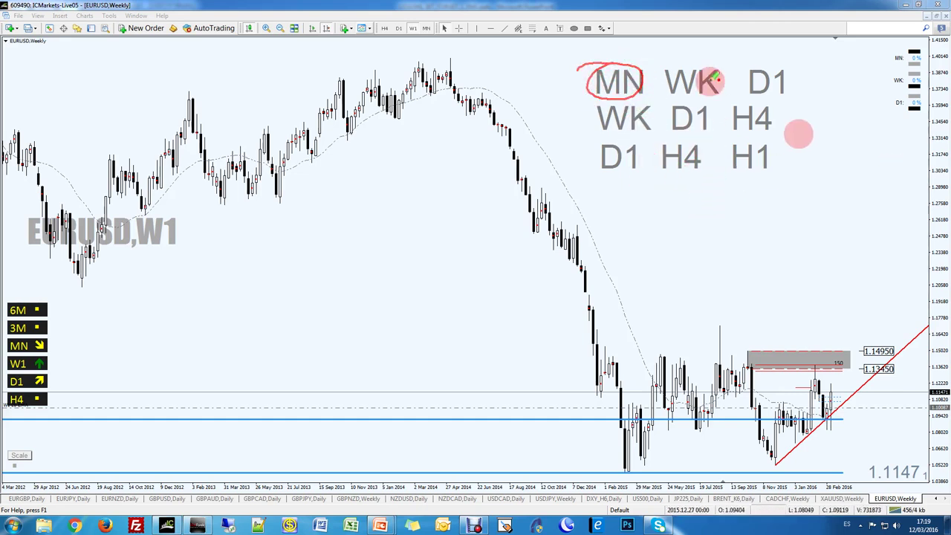
mouse_move(590, 138)
mouse_down()
mouse_move(831, 175)
mouse_move(795, 131)
mouse_up()
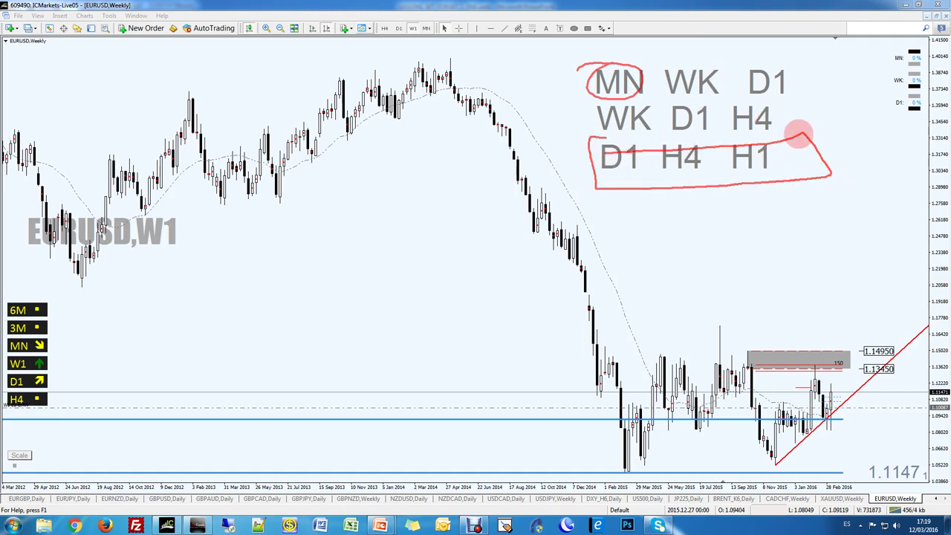
key(Escape)
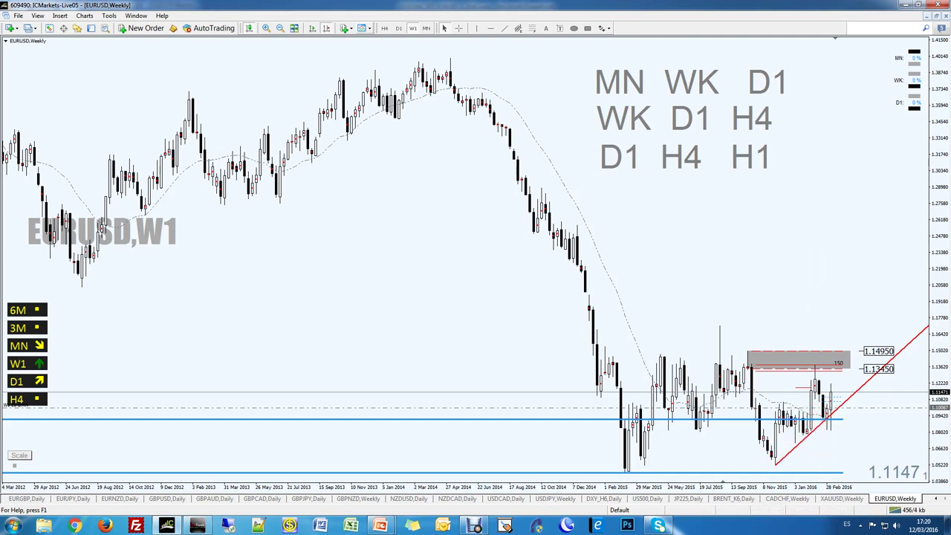
On the weekly chart, temporarily shade red boxes over the late-2015 decline and the early-2016 lows around the 1.09150 line, and clear them
key(ctrl+shift+d)
drag(753, 398, 832, 437)
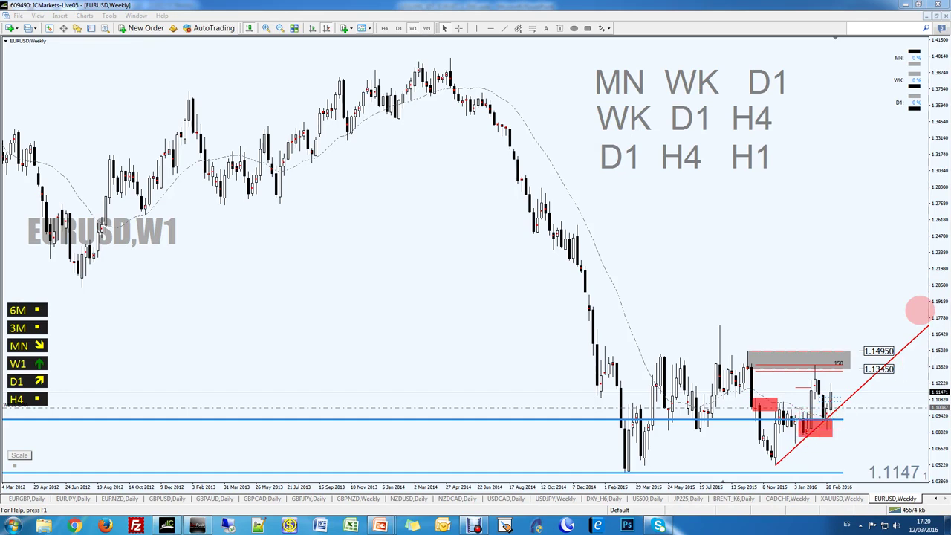
key(Escape)
Draw a daily price zone from 1.08890 to 1.08090 at the late-January 2016 low, and a weekly zone around the January 2016 lows
click(839, 435)
key(d)
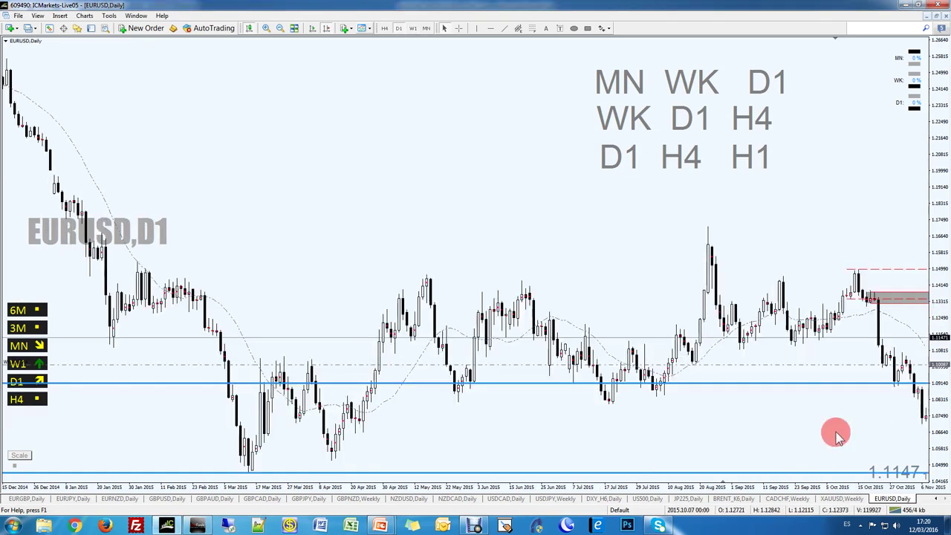
key(End)
key(r)
drag(711, 345, 725, 372)
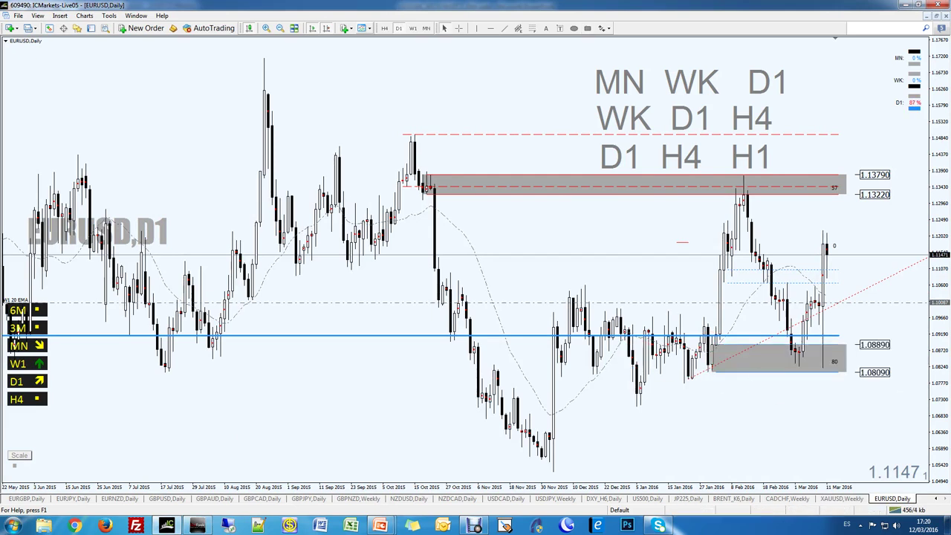
key(w)
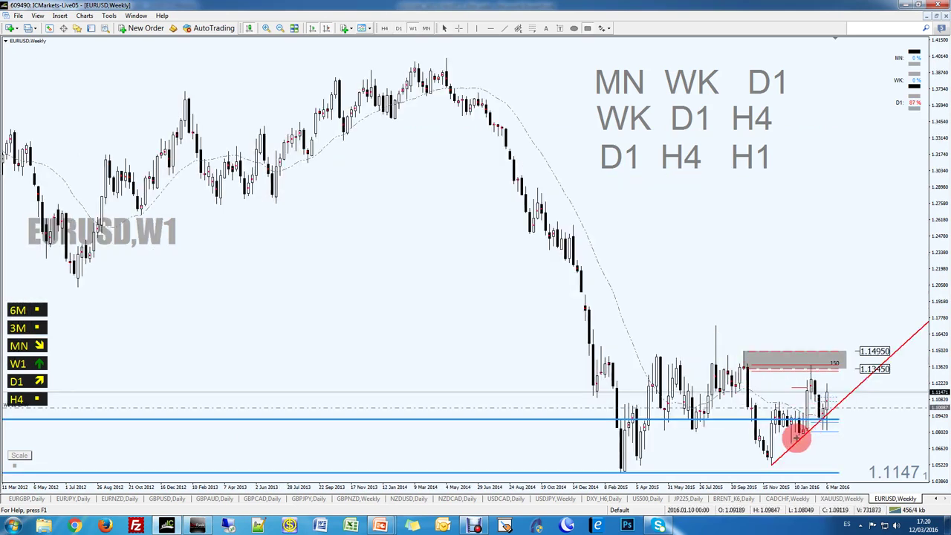
key(d)
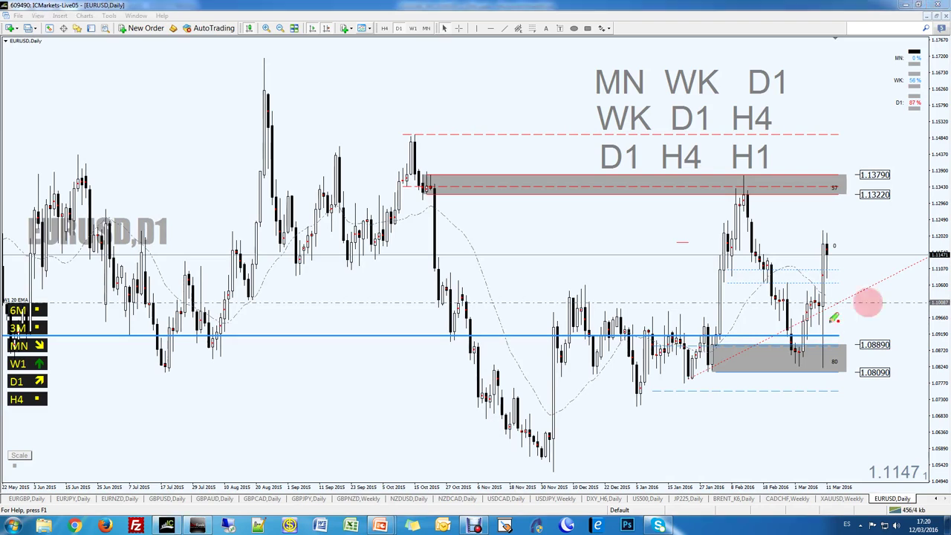
On the daily chart, circle the early-March low, box the "WK D1 H4" row, mark the zone's start and the decline, trace the rise, and clear the marks
mouse_move(792, 340)
mouse_down()
mouse_move(808, 348)
mouse_move(793, 339)
mouse_up()
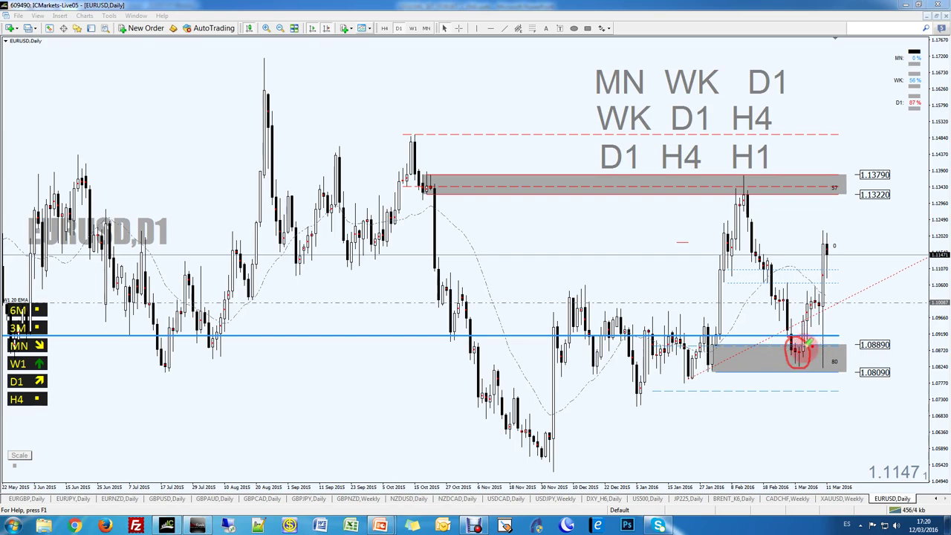
mouse_move(608, 96)
mouse_down()
mouse_move(784, 89)
mouse_move(657, 138)
mouse_move(599, 101)
mouse_up()
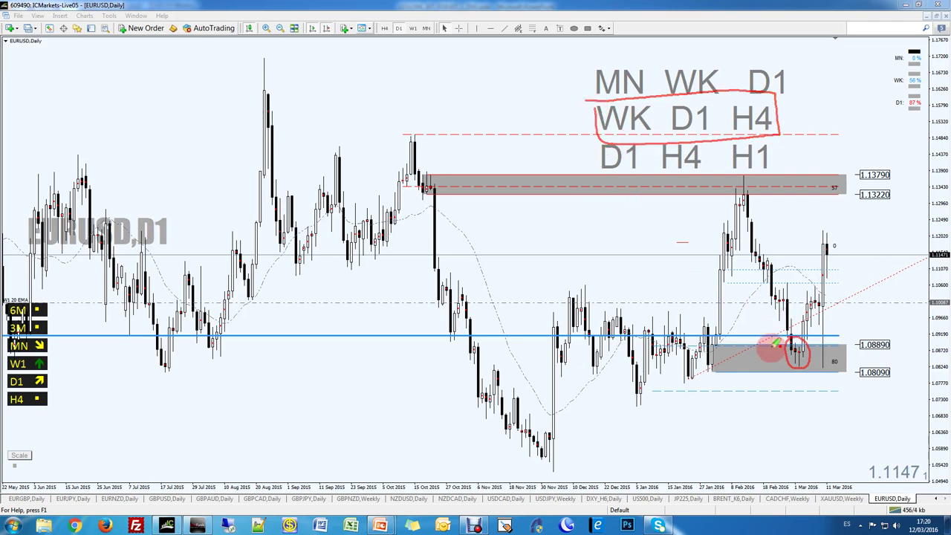
mouse_move(792, 282)
mouse_down()
mouse_move(768, 281)
mouse_move(806, 310)
mouse_move(789, 281)
mouse_move(773, 281)
mouse_up()
mouse_move(724, 338)
mouse_down()
mouse_move(703, 378)
mouse_move(724, 377)
mouse_up()
mouse_move(794, 346)
mouse_down()
mouse_move(823, 291)
mouse_move(833, 212)
mouse_up()
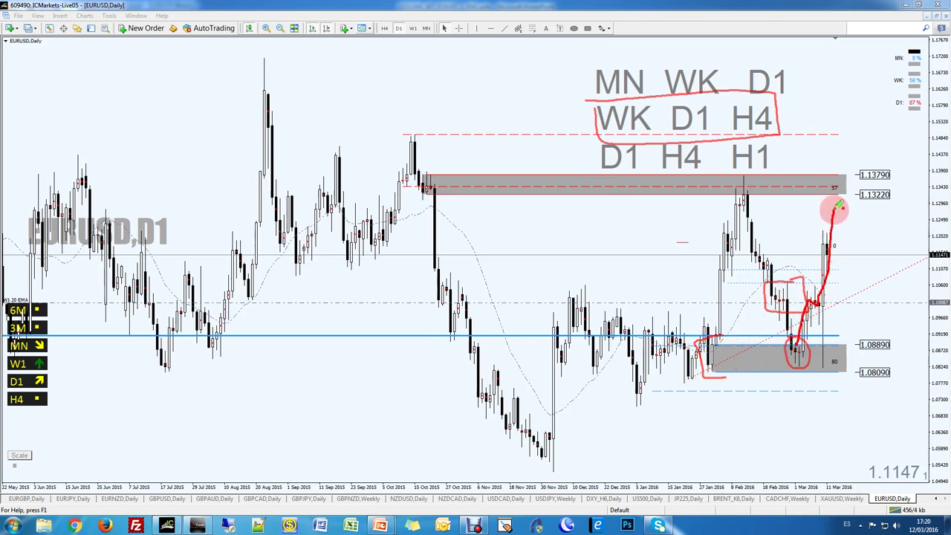
key(Escape)
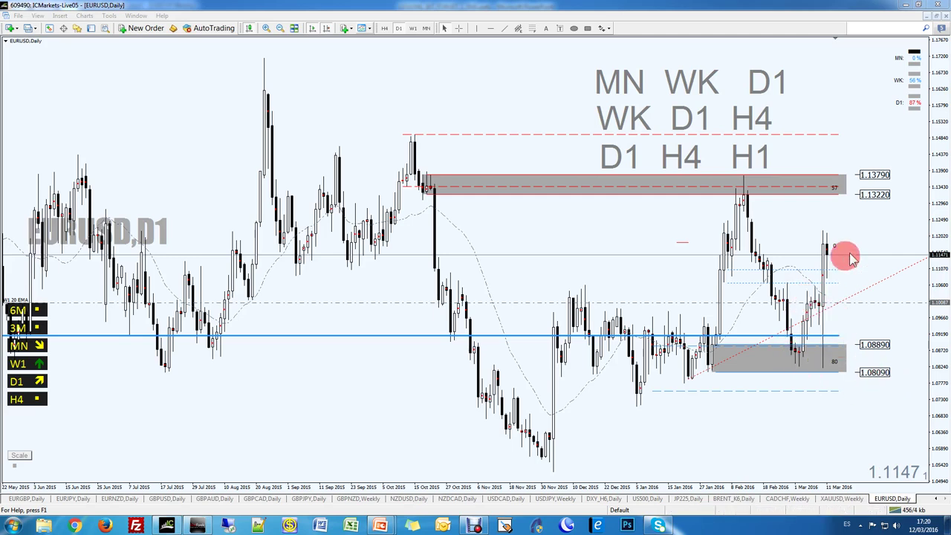
Switch to PowerPoint to view the "NESTED FRACTAL SEQUENCE" EURUSD slide in LESSONS_SET_FORGET_1_ENG.pptx, and return to the daily chart in MetaTrader
mouse_move(381, 526)
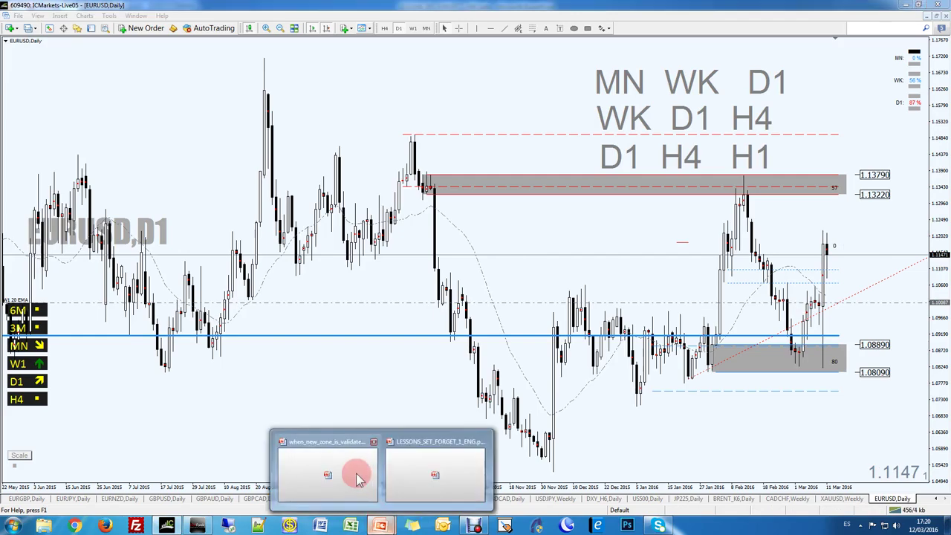
click(356, 473)
click(427, 496)
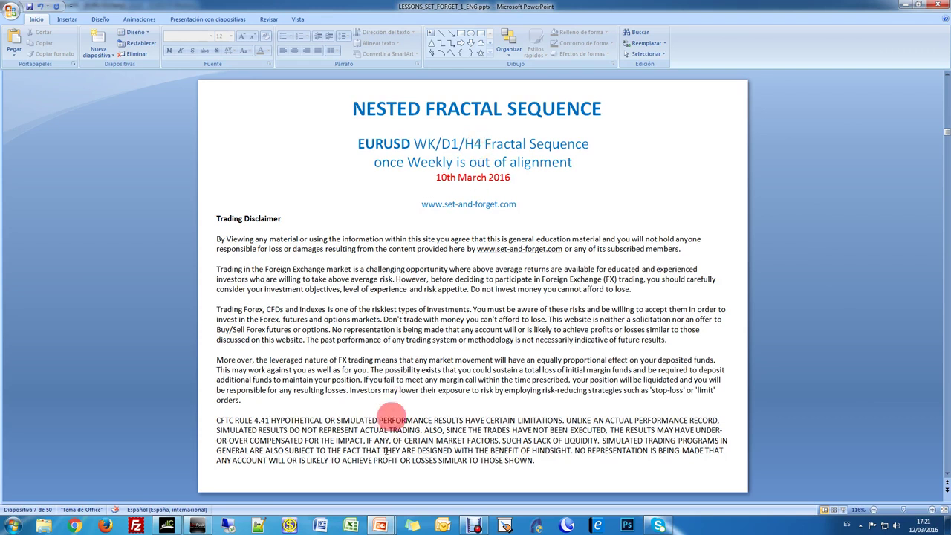
click(380, 526)
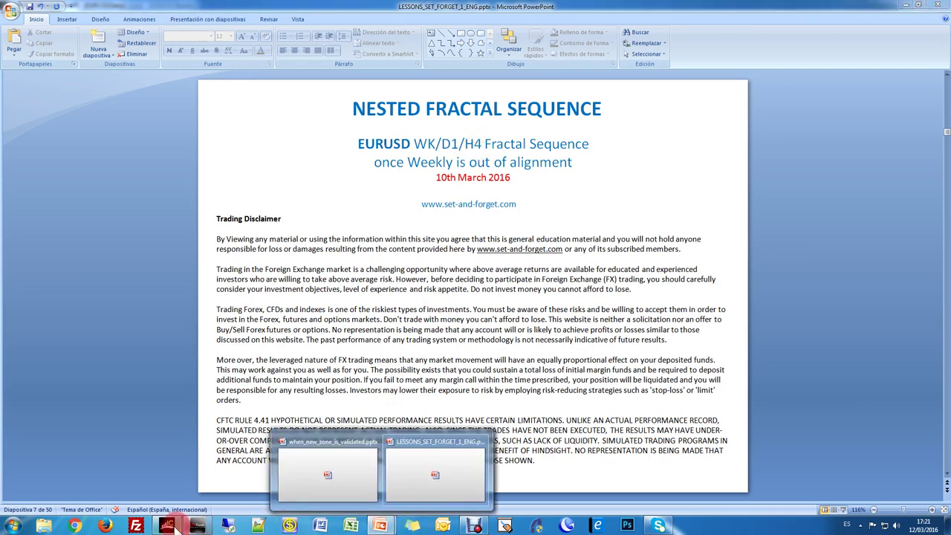
click(167, 526)
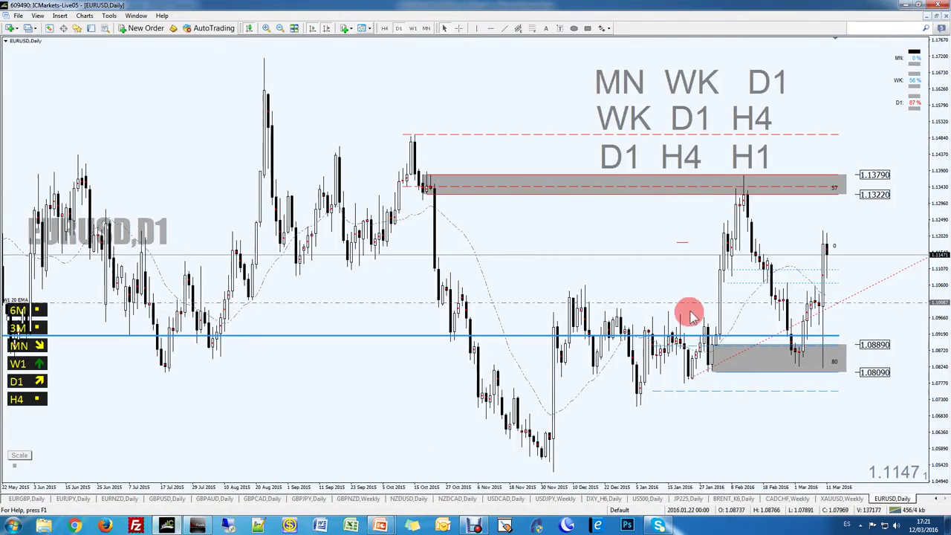